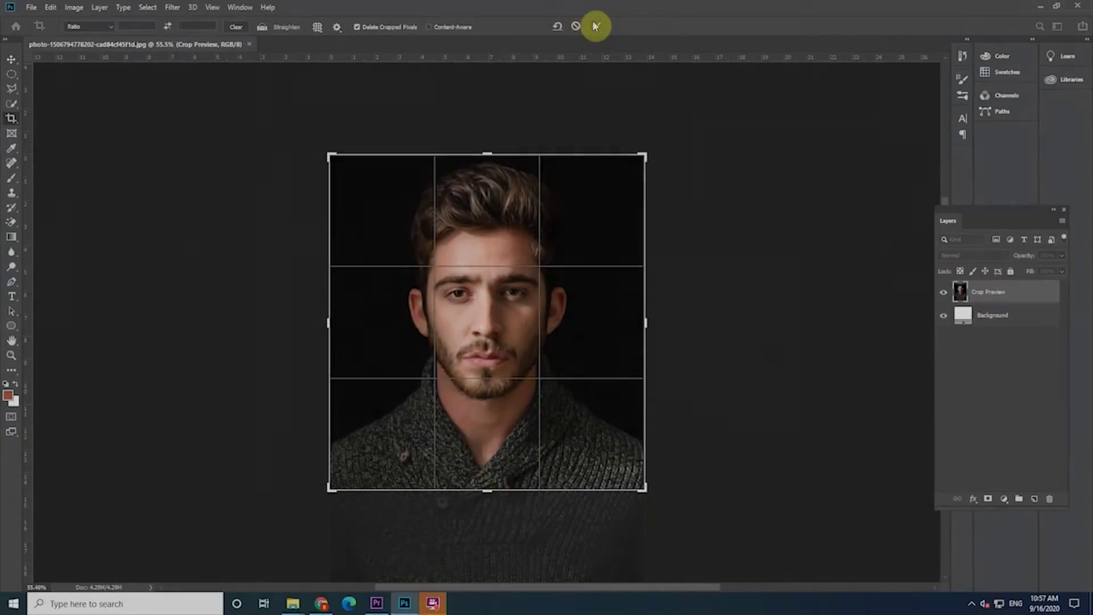
Commit the crop, unlock the photo layer, and scale it up about 103% to fill the canvas
{"action": "left_click", "coordinate": [596, 26]}
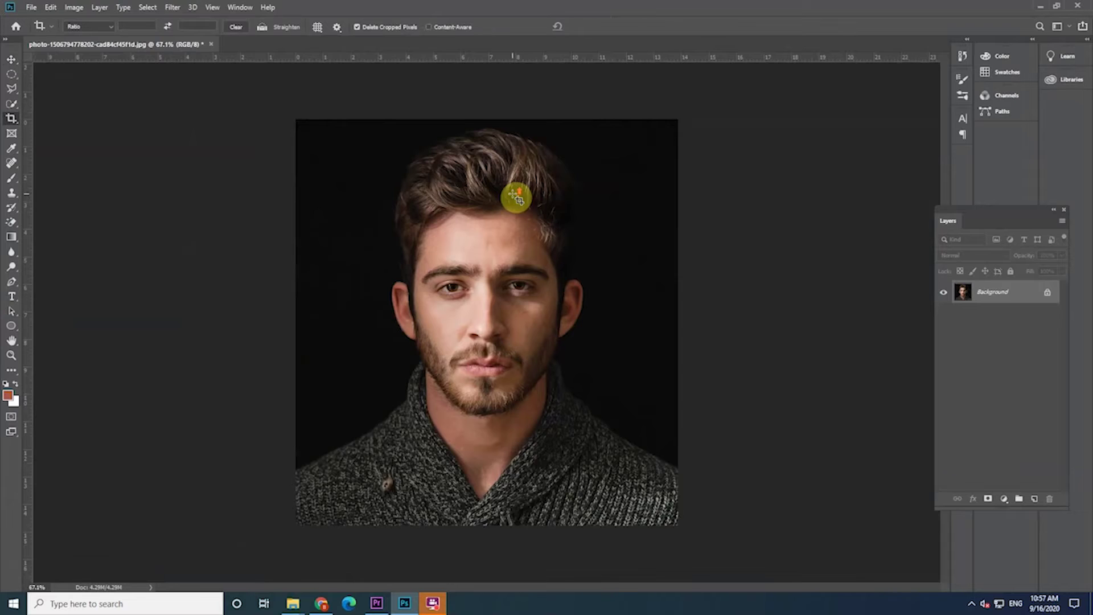
{"action": "left_click", "coordinate": [1039, 294]}
{"action": "key", "text": "ctrl+t"}
{"action": "left_click_drag", "start_coordinate": [661, 137], "coordinate": [676, 132]}
{"action": "left_click_drag", "start_coordinate": [638, 170], "coordinate": [644, 176]}
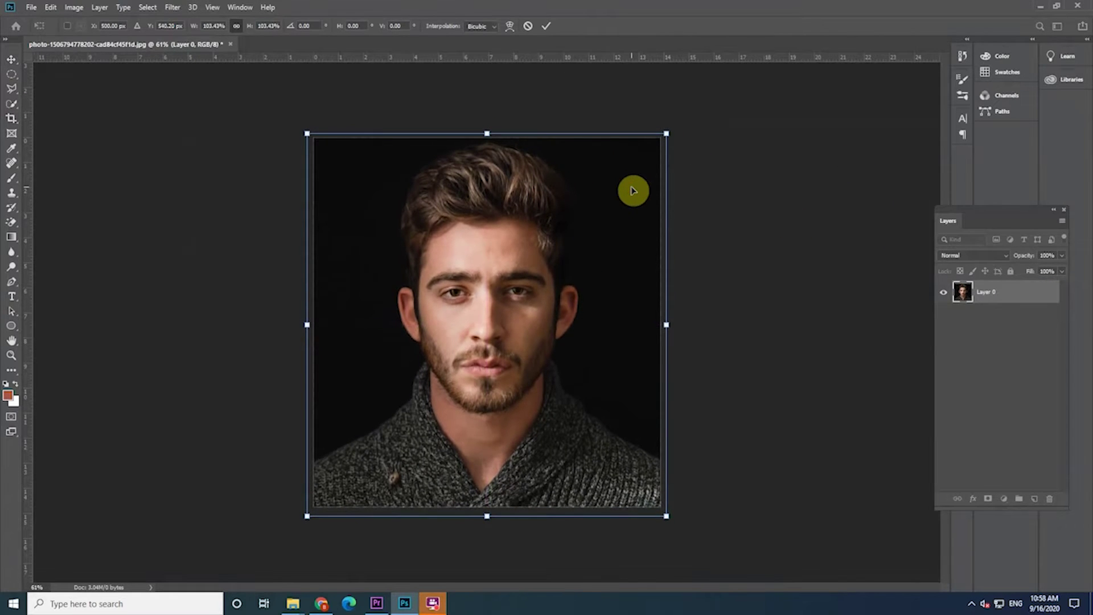
{"action": "left_click", "coordinate": [546, 26]}
Darken the photo in Camera Raw: Exposure -1.10, Contrast -23, Shadows -31, Blacks -9
{"action": "left_click", "coordinate": [173, 7]}
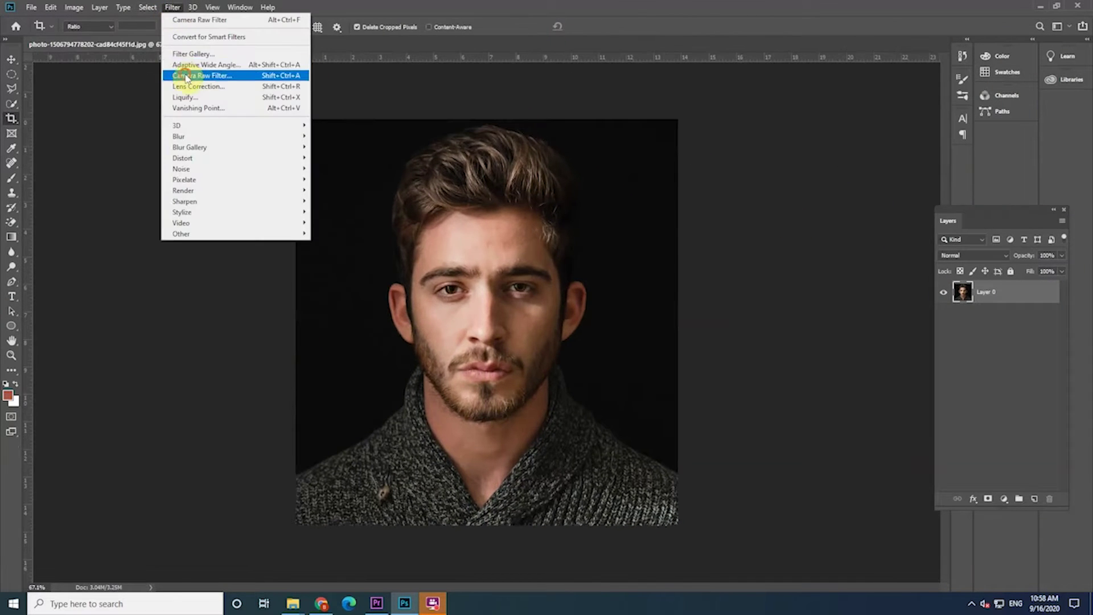
{"action": "left_click", "coordinate": [186, 75]}
{"action": "mouse_move", "coordinate": [762, 274]}
{"action": "left_mouse_down"}
{"action": "mouse_move", "coordinate": [747, 274]}
{"action": "mouse_move", "coordinate": [745, 310]}
{"action": "mouse_move", "coordinate": [786, 327]}
{"action": "mouse_move", "coordinate": [740, 327]}
{"action": "mouse_move", "coordinate": [737, 364]}
{"action": "mouse_move", "coordinate": [796, 394]}
{"action": "left_mouse_up"}
{"action": "left_click", "coordinate": [763, 327]}
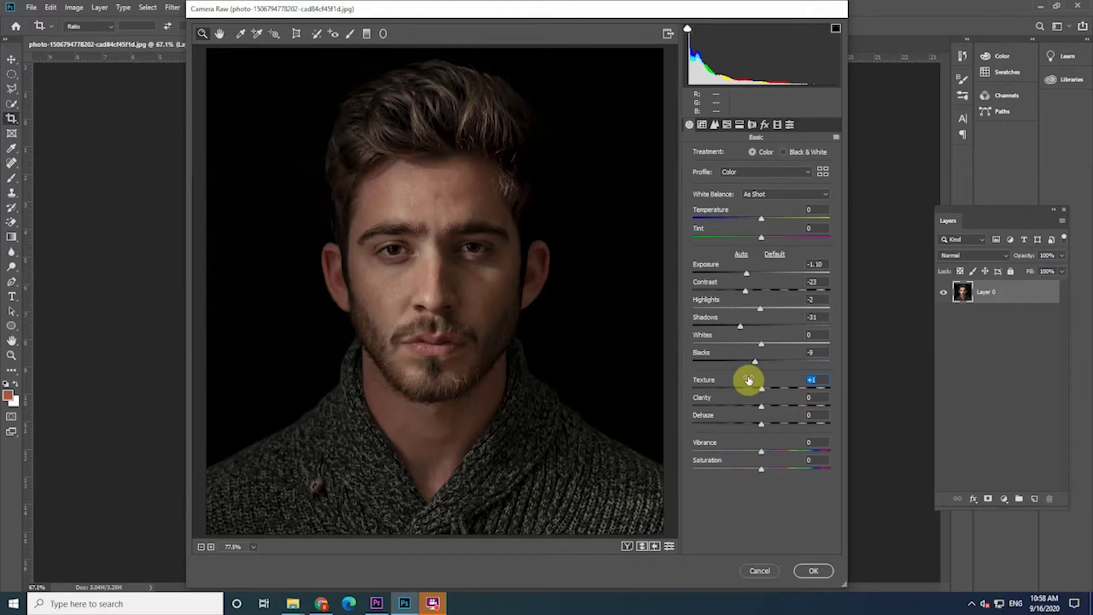
Apply the Camera Raw changes, add a new layer, and set a 400 px soft round brush
{"action": "left_click", "coordinate": [813, 571]}
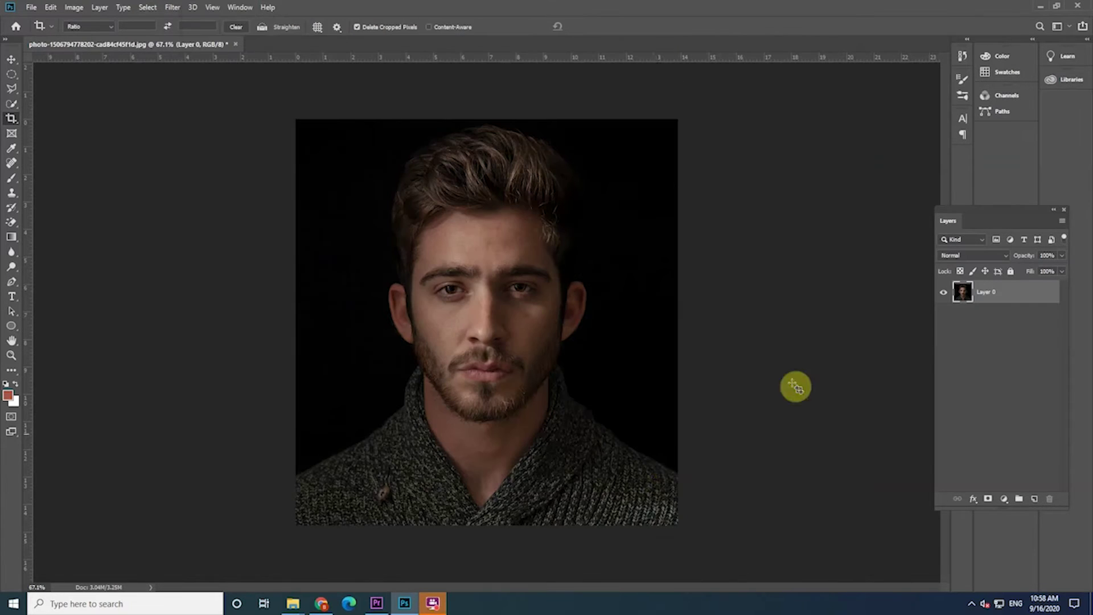
{"action": "left_click", "coordinate": [1035, 499]}
{"action": "key", "text": "b"}
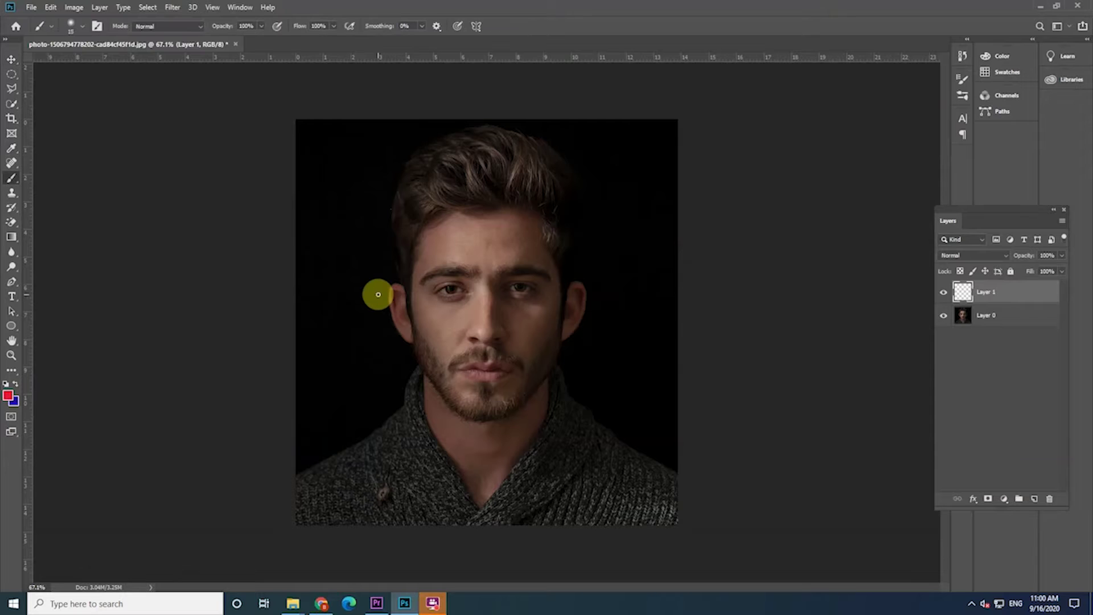
{"action": "left_click", "coordinate": [82, 26]}
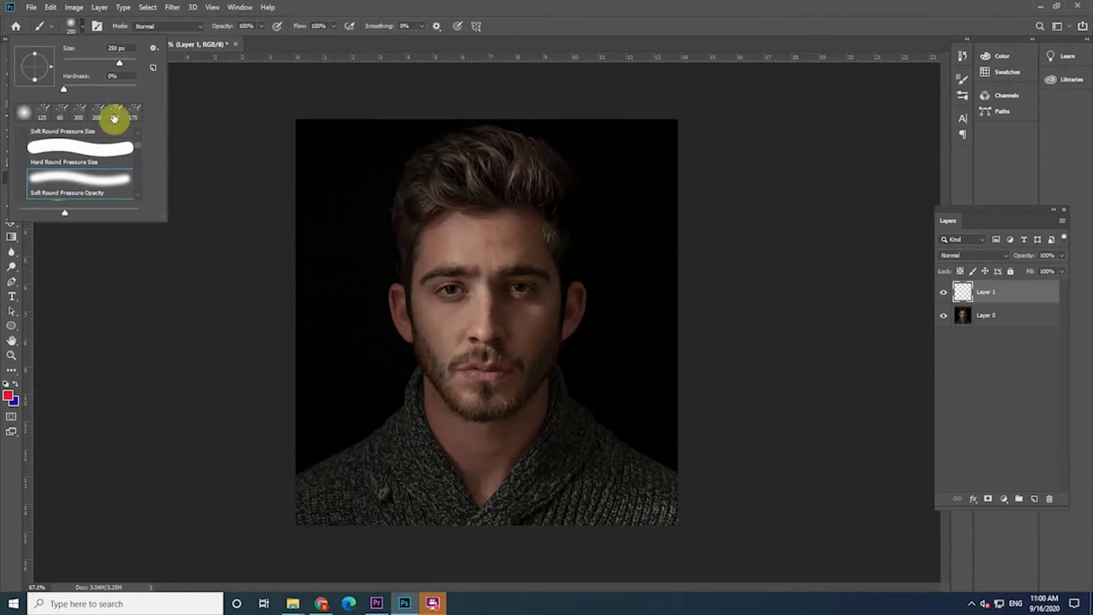
{"action": "key", "text": "Return"}
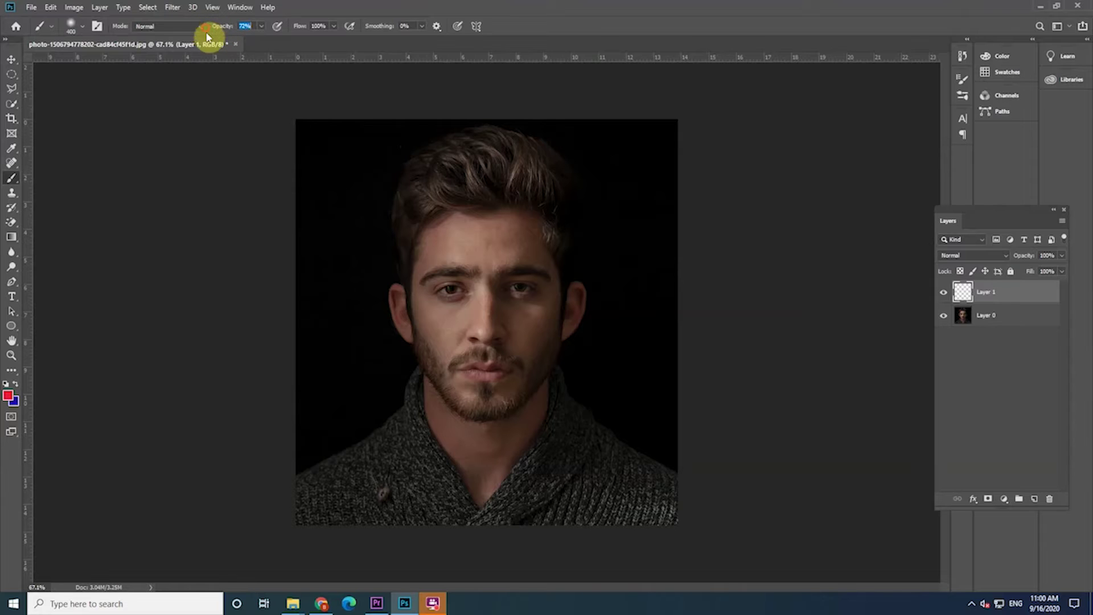
Paint red light over the face's left side and blend that layer in Color mode
{"action": "scroll", "coordinate": [423, 151], "scroll_direction": "up", "scroll_amount": 1}
{"action": "mouse_move", "coordinate": [422, 151]}
{"action": "left_mouse_down"}
{"action": "mouse_move", "coordinate": [415, 183]}
{"action": "mouse_move", "coordinate": [430, 274]}
{"action": "mouse_move", "coordinate": [412, 405]}
{"action": "mouse_move", "coordinate": [290, 505]}
{"action": "mouse_move", "coordinate": [463, 117]}
{"action": "mouse_move", "coordinate": [432, 370]}
{"action": "mouse_move", "coordinate": [398, 345]}
{"action": "left_mouse_up"}
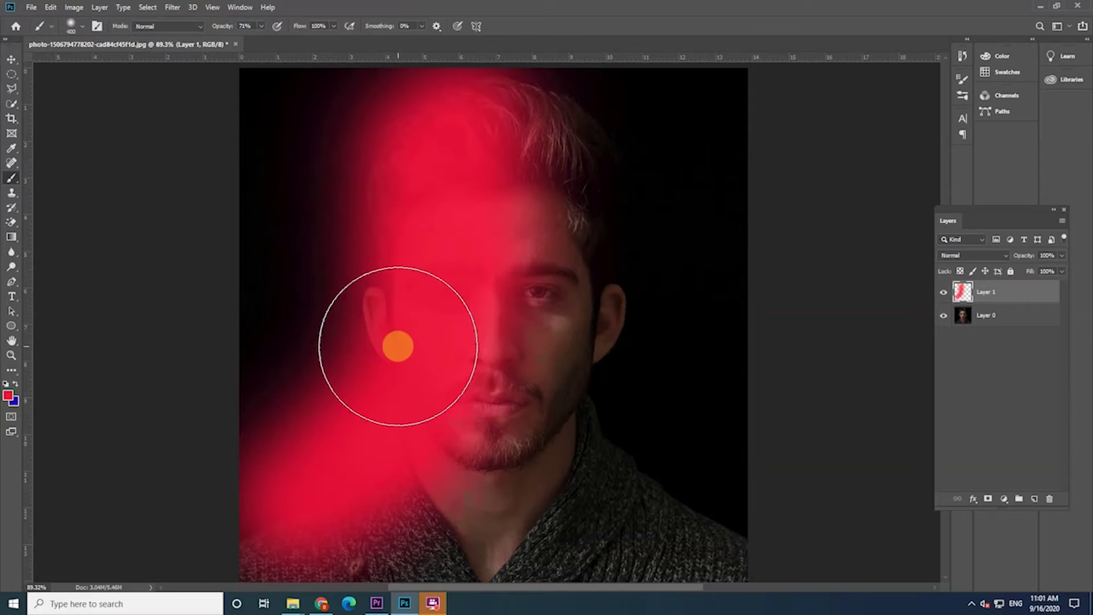
{"action": "key", "text": "ctrl+minus"}
{"action": "left_click", "coordinate": [973, 255]}
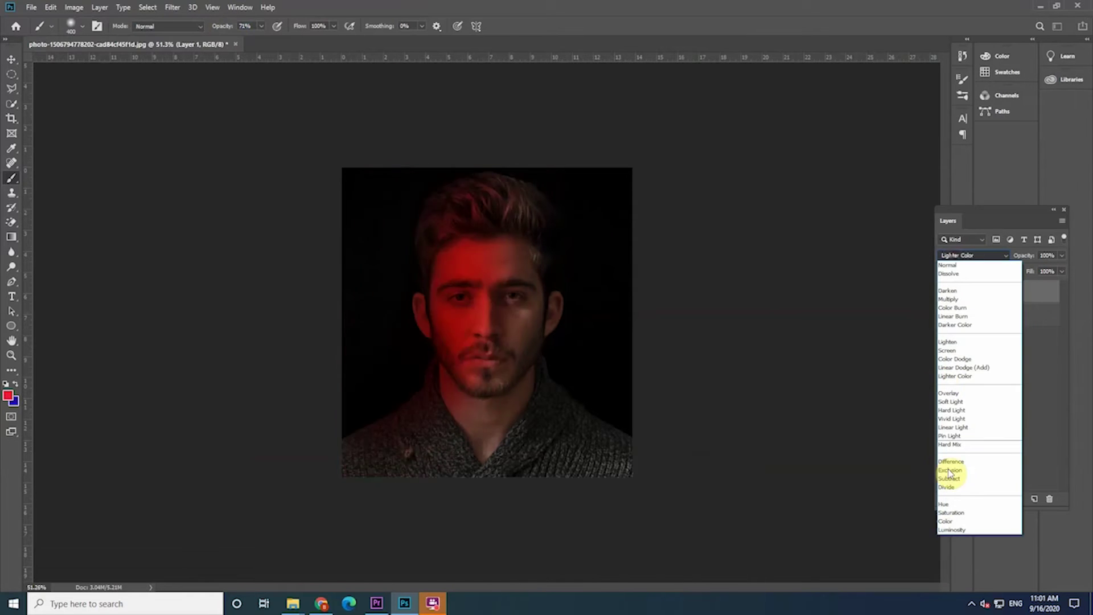
{"action": "left_click", "coordinate": [950, 522]}
On a new layer, paint deep blue #1b03a3 light down the right half of the face
{"action": "left_click", "coordinate": [1034, 499]}
{"action": "left_click", "coordinate": [15, 384]}
{"action": "left_click", "coordinate": [8, 395]}
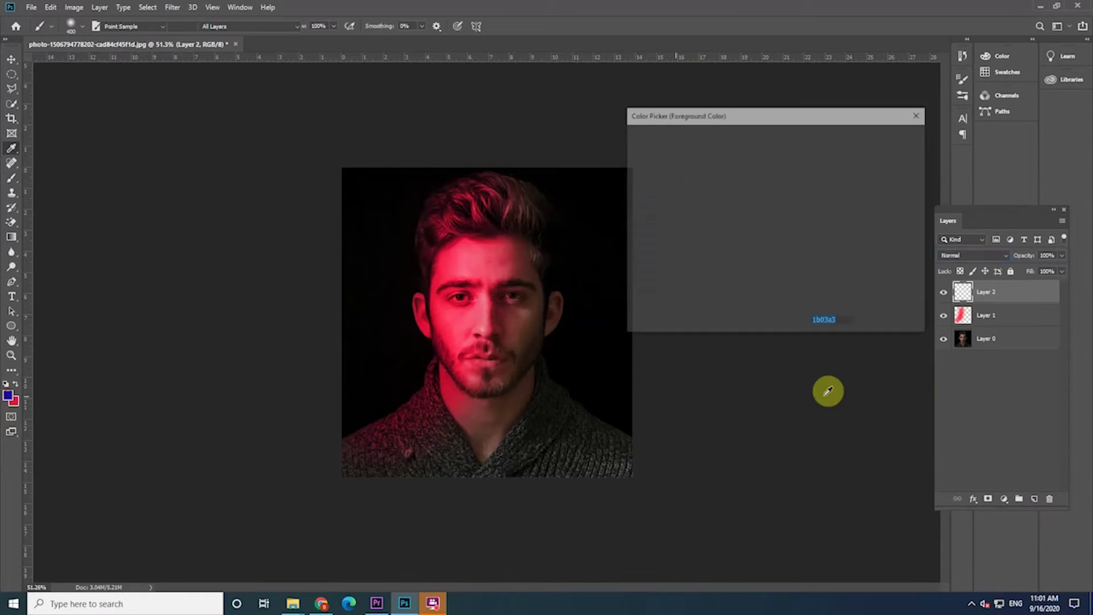
{"action": "left_click", "coordinate": [888, 143]}
{"action": "key", "text": "b"}
{"action": "key", "text": "ctrl+plus"}
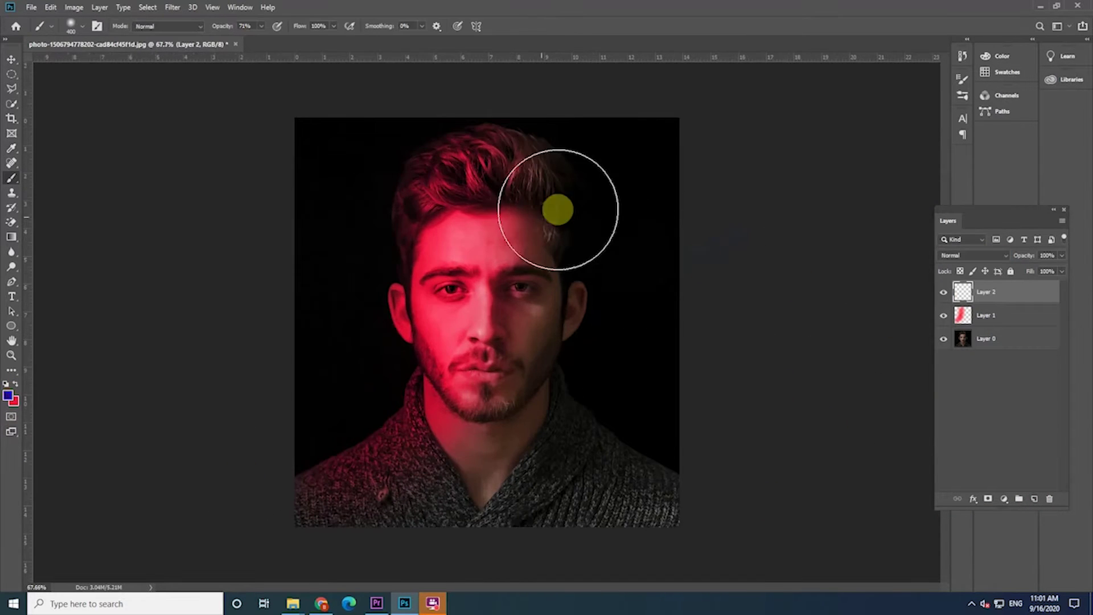
{"action": "mouse_move", "coordinate": [537, 179]}
{"action": "left_mouse_down"}
{"action": "mouse_move", "coordinate": [553, 440]}
{"action": "mouse_move", "coordinate": [537, 170]}
{"action": "mouse_move", "coordinate": [527, 371]}
{"action": "left_mouse_up"}
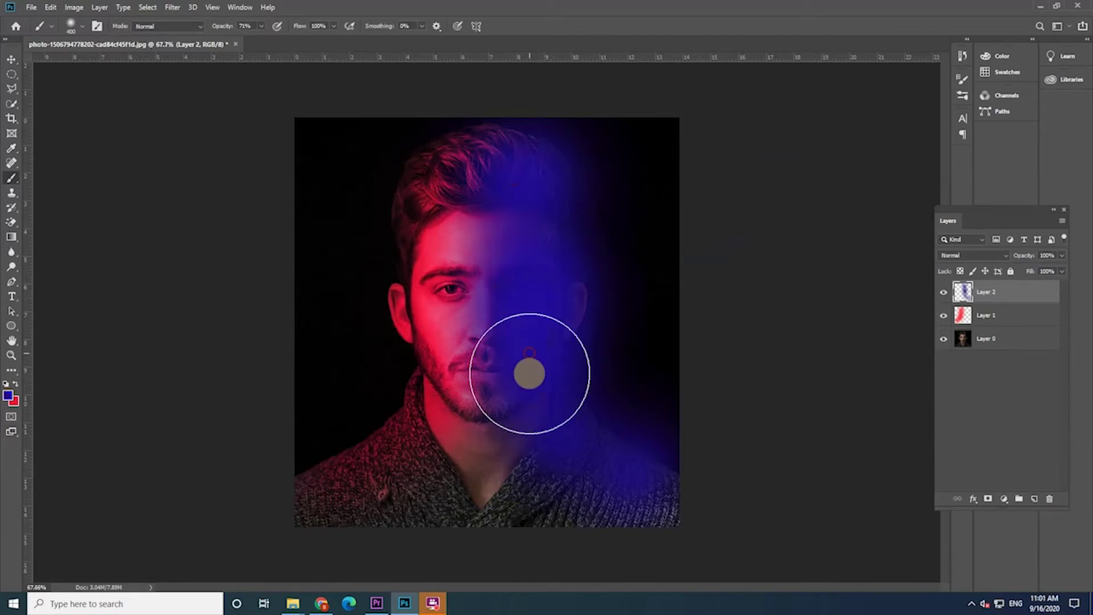
Set the blue layer's blend mode to Color, then toggle the colour layers to compare
{"action": "left_click", "coordinate": [989, 257]}
{"action": "left_click", "coordinate": [967, 522]}
{"action": "left_click", "coordinate": [973, 255]}
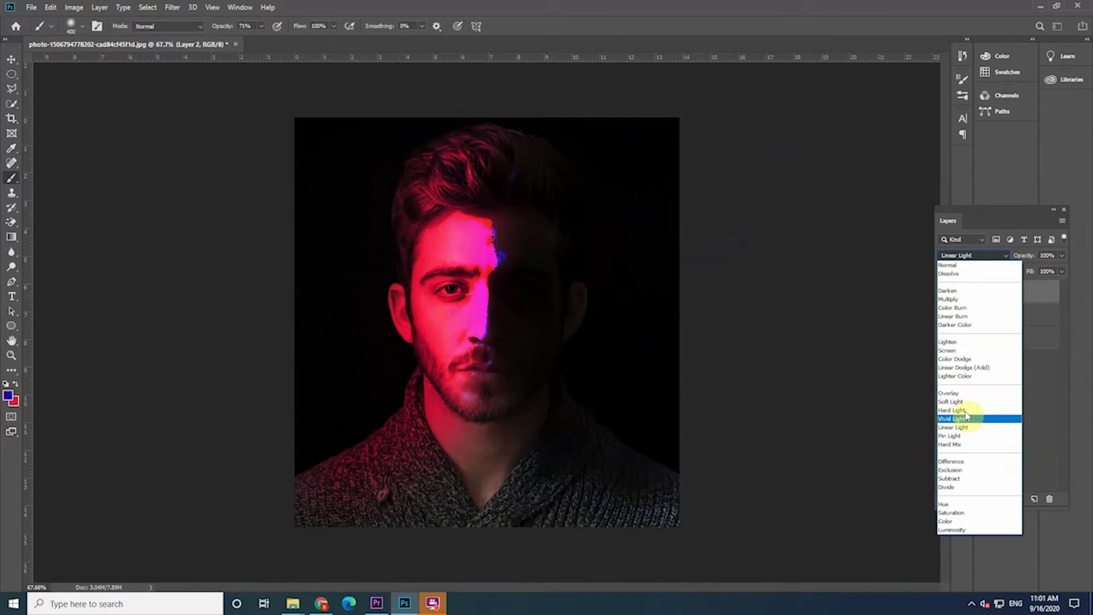
{"action": "left_click", "coordinate": [957, 521]}
{"action": "left_click_drag", "start_coordinate": [944, 291], "coordinate": [944, 315]}
Add masks to the red and blue layers and paint out edges with a 150 px brush
{"action": "left_click", "coordinate": [991, 314]}
{"action": "left_click", "coordinate": [988, 495]}
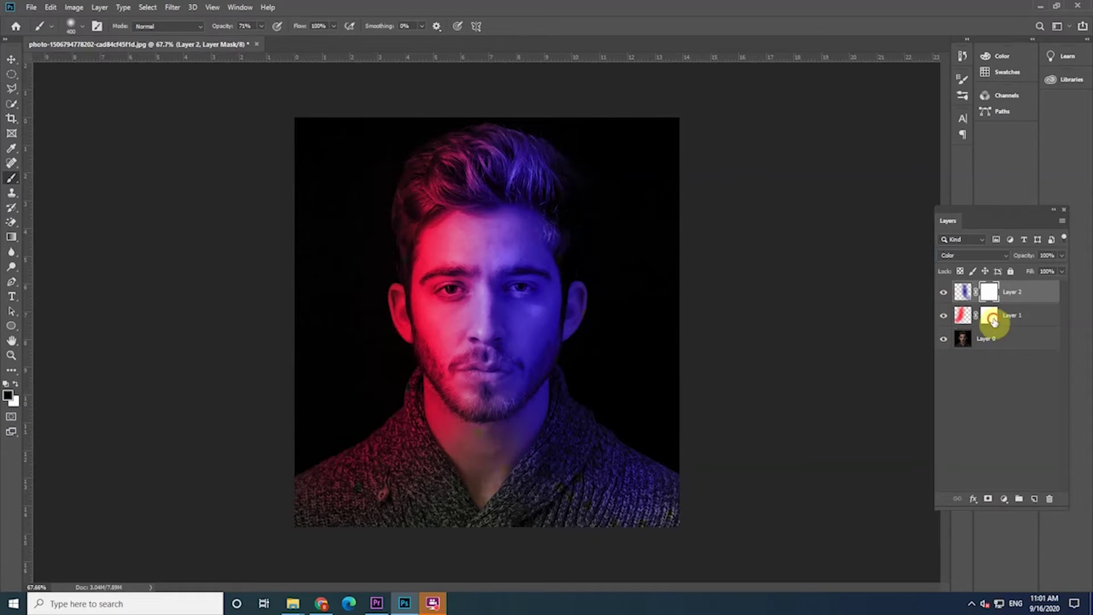
{"action": "scroll", "coordinate": [298, 281], "scroll_direction": "up", "scroll_amount": 5}
{"action": "key", "text": "bracketleft"}
{"action": "key", "text": "bracketleft"}
{"action": "key", "text": "bracketleft"}
{"action": "scroll", "coordinate": [561, 362], "scroll_direction": "up", "scroll_amount": 3}
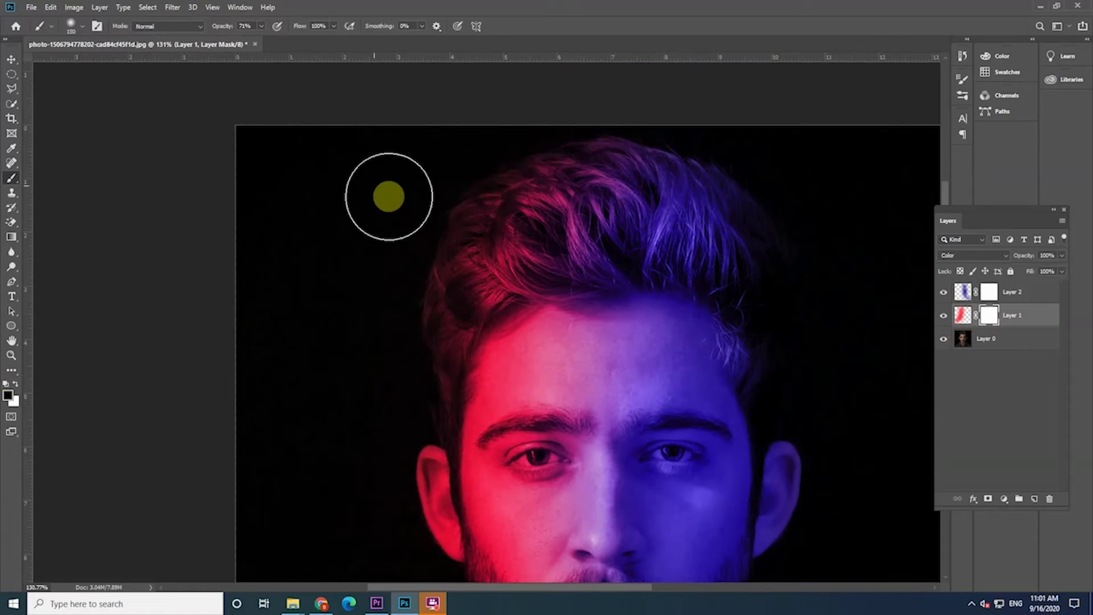
{"action": "scroll", "coordinate": [390, 195], "scroll_direction": "down", "scroll_amount": 3}
{"action": "scroll", "coordinate": [303, 259], "scroll_direction": "down", "scroll_amount": 3}
{"action": "mouse_move", "coordinate": [478, 434]}
{"action": "left_mouse_down"}
{"action": "mouse_move", "coordinate": [493, 480]}
{"action": "mouse_move", "coordinate": [468, 525]}
{"action": "left_mouse_up"}
{"action": "scroll", "coordinate": [412, 502], "scroll_direction": "down", "scroll_amount": 2}
{"action": "scroll", "coordinate": [412, 502], "scroll_direction": "up", "scroll_amount": 4}
{"action": "scroll", "coordinate": [411, 503], "scroll_direction": "right", "scroll_amount": 2}
Mask the blue tint off the lower-right sweater on the blue layer's mask
{"action": "left_click", "coordinate": [989, 291]}
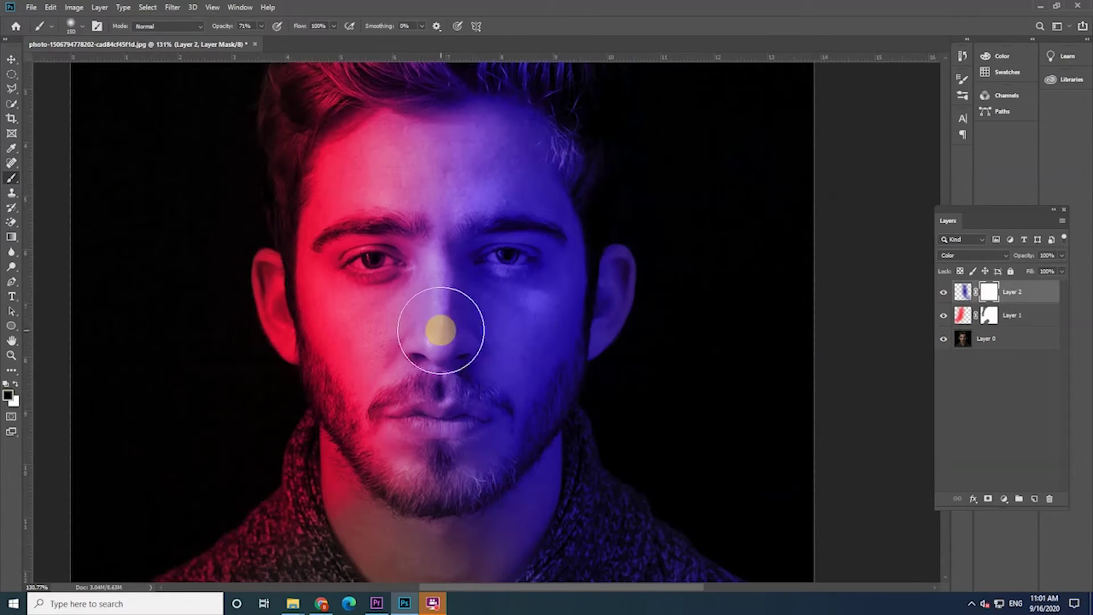
{"action": "scroll", "coordinate": [439, 324], "scroll_direction": "down", "scroll_amount": 2}
{"action": "mouse_move", "coordinate": [478, 456]}
{"action": "left_mouse_down"}
{"action": "mouse_move", "coordinate": [708, 540]}
{"action": "mouse_move", "coordinate": [549, 502]}
{"action": "left_mouse_up"}
{"action": "scroll", "coordinate": [549, 502], "scroll_direction": "down", "scroll_amount": 2}
{"action": "scroll", "coordinate": [630, 317], "scroll_direction": "down", "scroll_amount": 2}
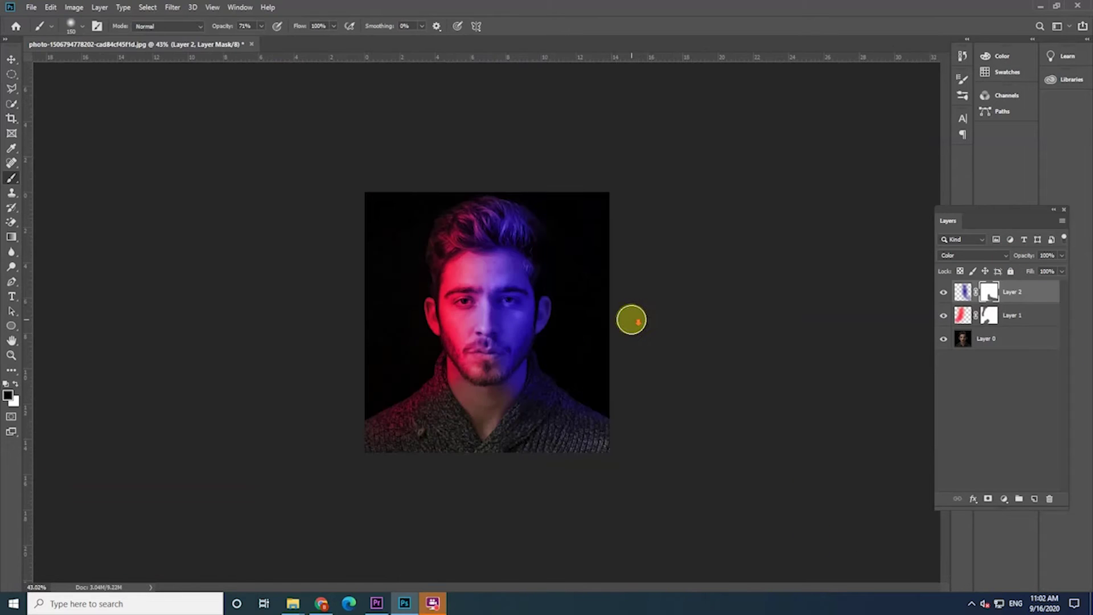
{"action": "scroll", "coordinate": [636, 316], "scroll_direction": "up", "scroll_amount": 2}
{"action": "scroll", "coordinate": [636, 315], "scroll_direction": "down", "scroll_amount": 2}
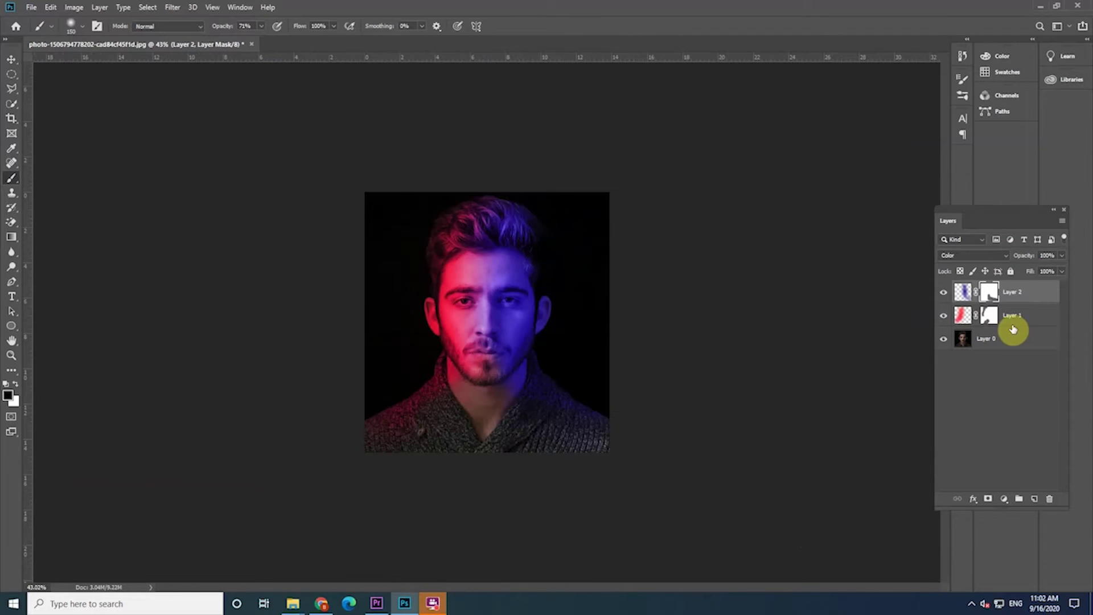
Set the blue light layer to 75% opacity
{"action": "left_click", "coordinate": [1011, 344]}
{"action": "scroll", "coordinate": [562, 246], "scroll_direction": "up", "scroll_amount": 1}
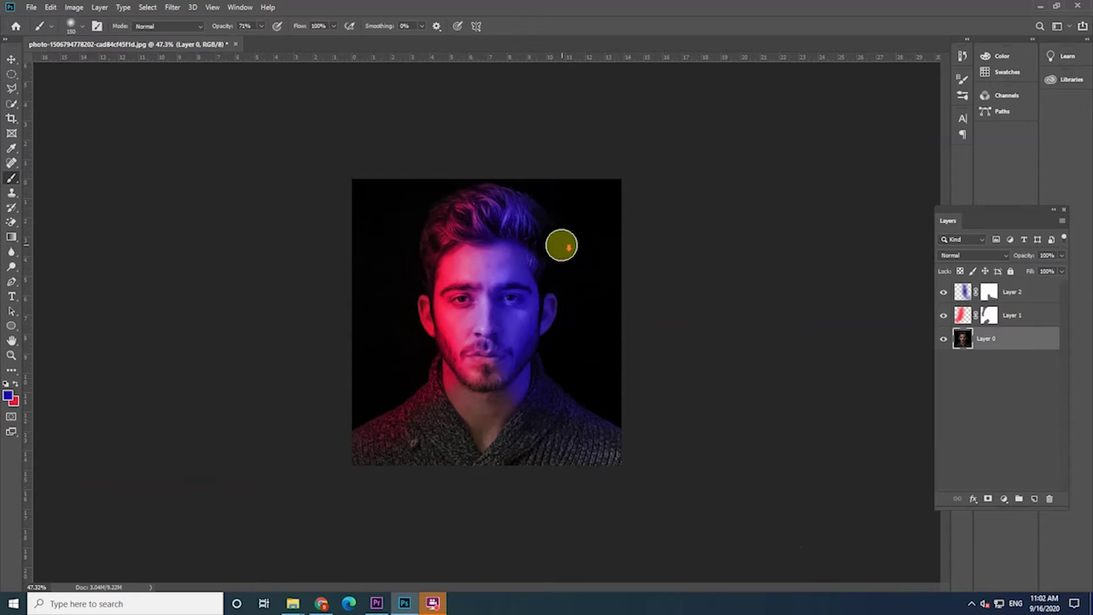
{"action": "left_click", "coordinate": [979, 291]}
{"action": "left_click", "coordinate": [1008, 253]}
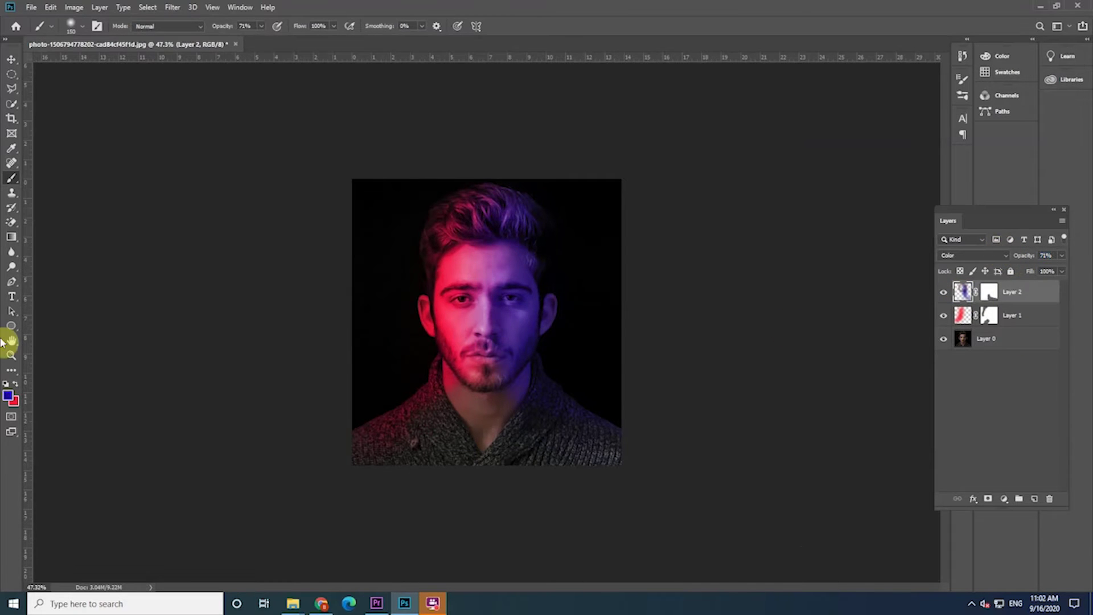
{"action": "scroll", "coordinate": [556, 317], "scroll_direction": "up", "scroll_amount": 5}
Hide the red and blue light layers before filtering the base photo
{"action": "left_click", "coordinate": [943, 338], "text": "alt"}
{"action": "left_click", "coordinate": [979, 340]}
{"action": "scroll", "coordinate": [518, 234], "scroll_direction": "down", "scroll_amount": 4}
{"action": "left_click", "coordinate": [172, 7]}
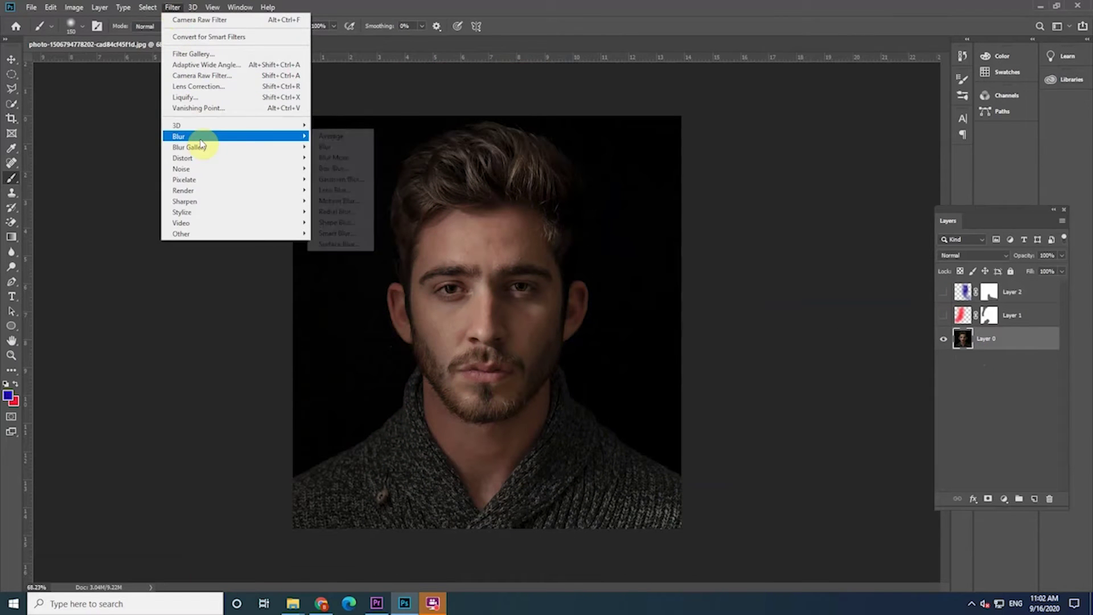
{"action": "mouse_move", "coordinate": [183, 211]}
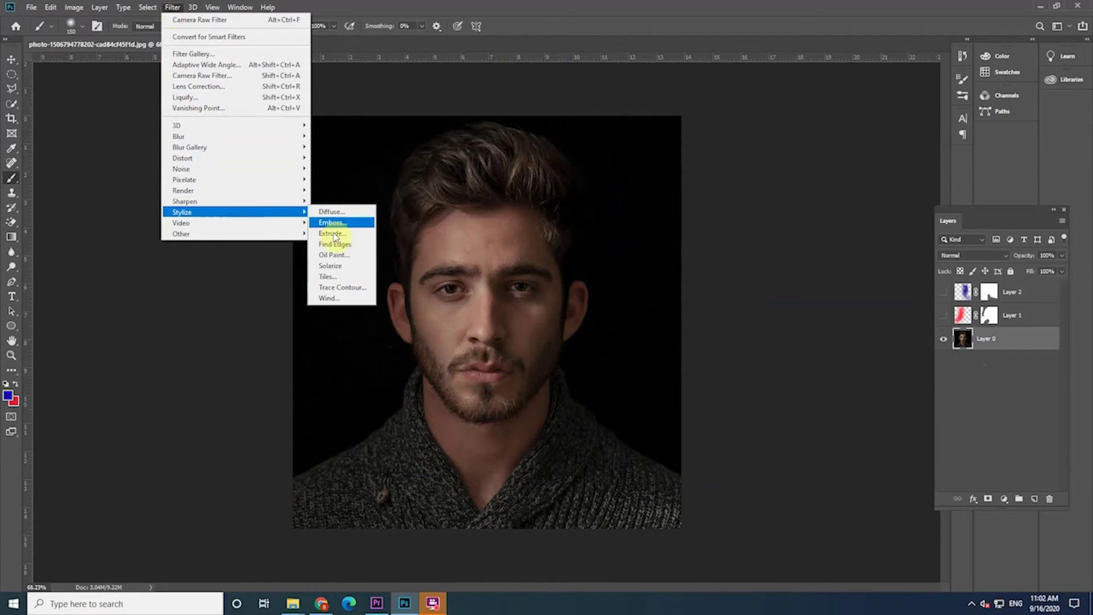
Apply a subtle Oil Paint filter (Stylization 2.9, Cleanliness 1.7, Scale 2.0, Shine 2.1)
{"action": "left_click", "coordinate": [334, 255]}
{"action": "left_click", "coordinate": [591, 262]}
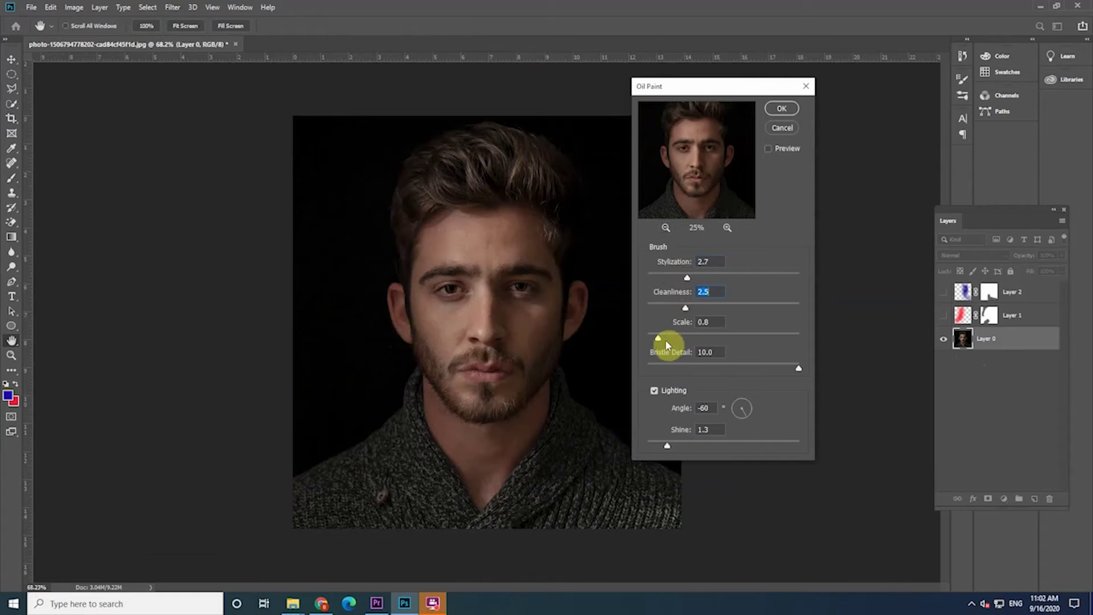
{"action": "left_click_drag", "start_coordinate": [655, 341], "coordinate": [659, 339]}
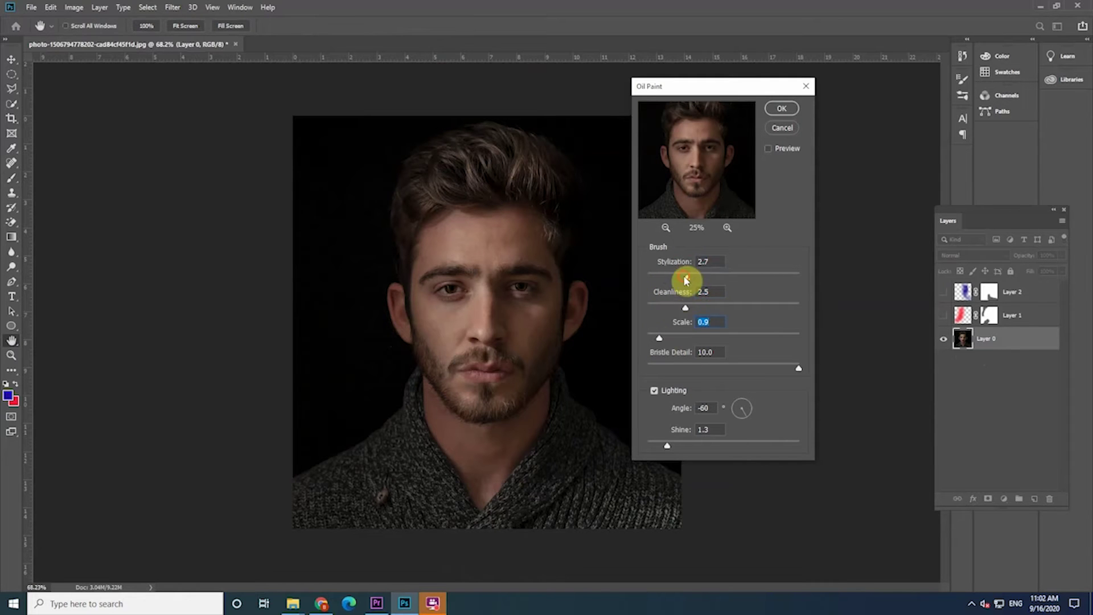
{"action": "left_click", "coordinate": [727, 227]}
{"action": "left_click_drag", "start_coordinate": [686, 308], "coordinate": [679, 308]}
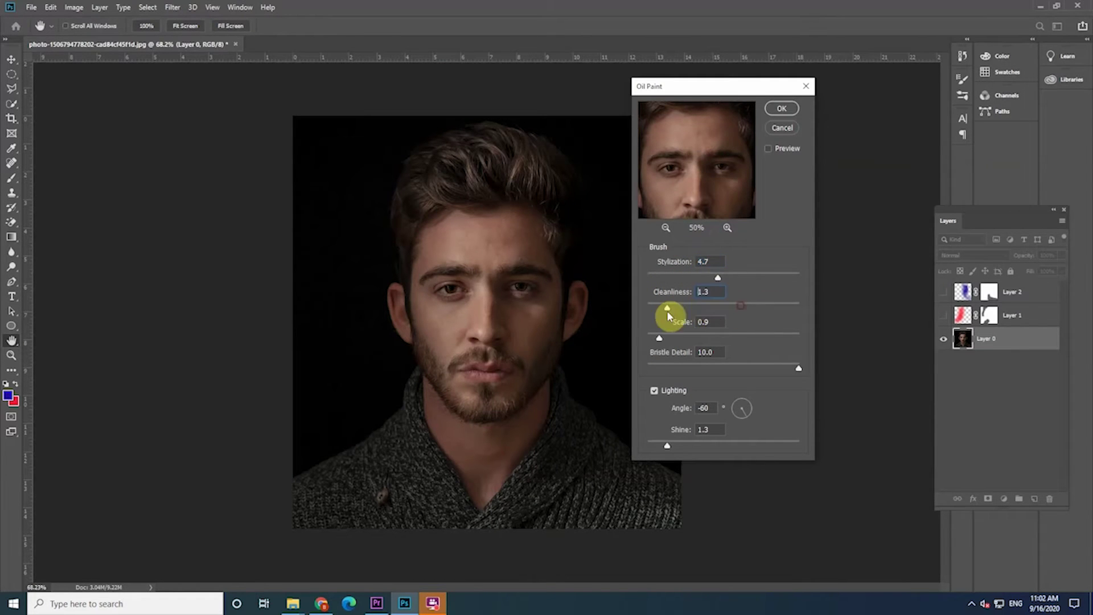
{"action": "left_click", "coordinate": [679, 277]}
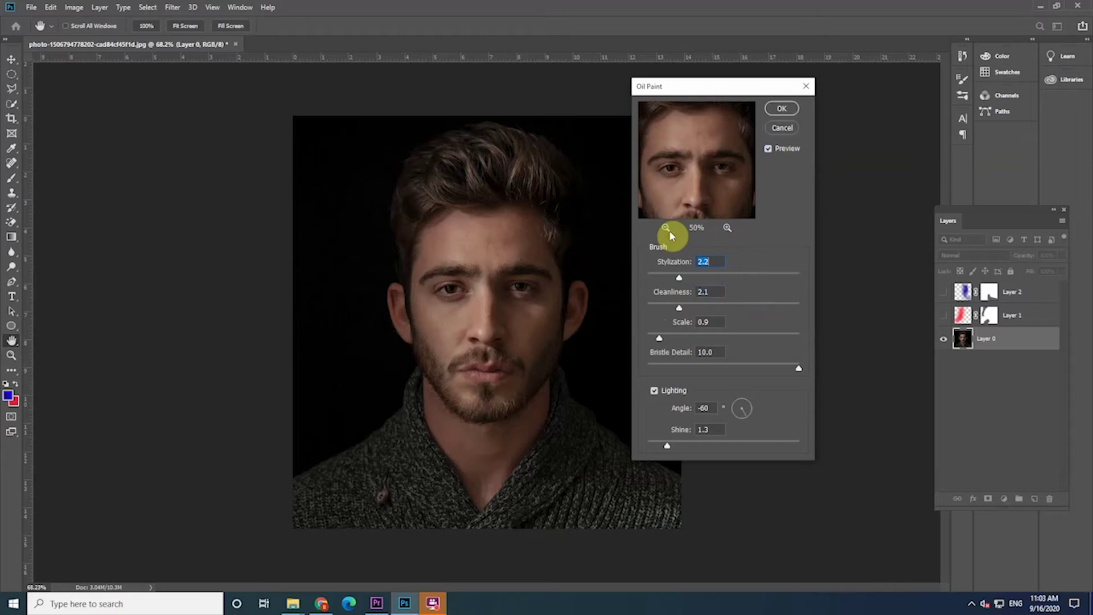
{"action": "left_click", "coordinate": [666, 228]}
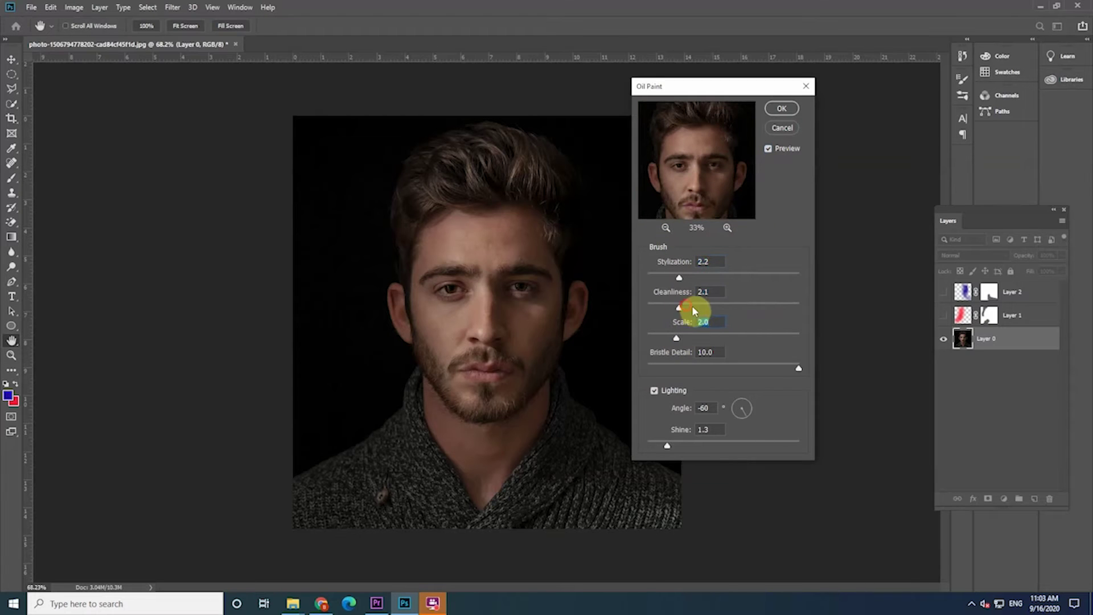
{"action": "left_click_drag", "start_coordinate": [716, 279], "coordinate": [690, 280]}
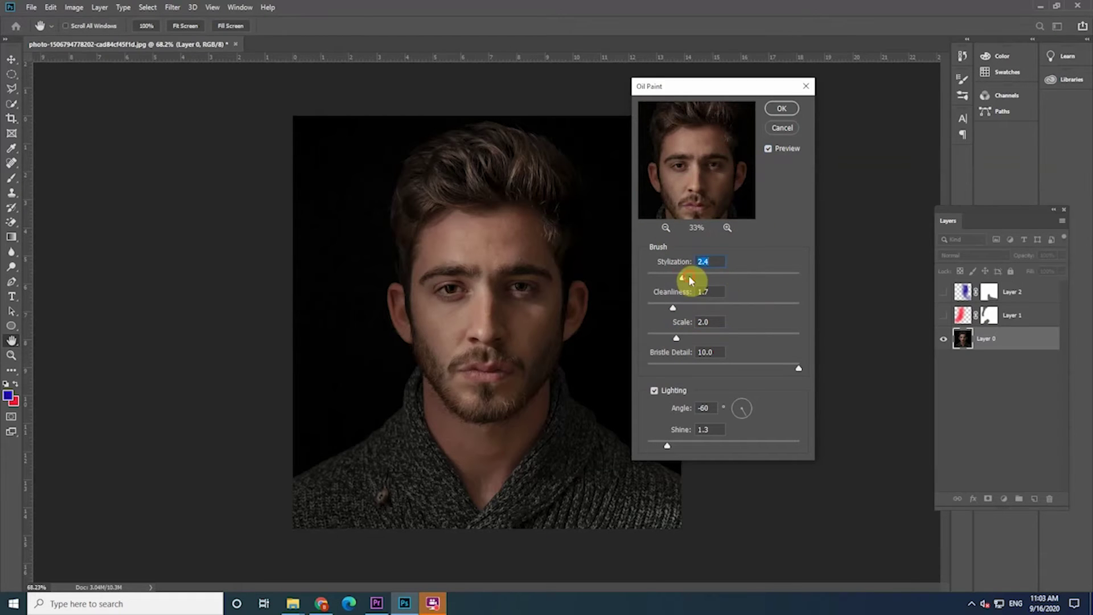
{"action": "left_click_drag", "start_coordinate": [766, 279], "coordinate": [686, 283]}
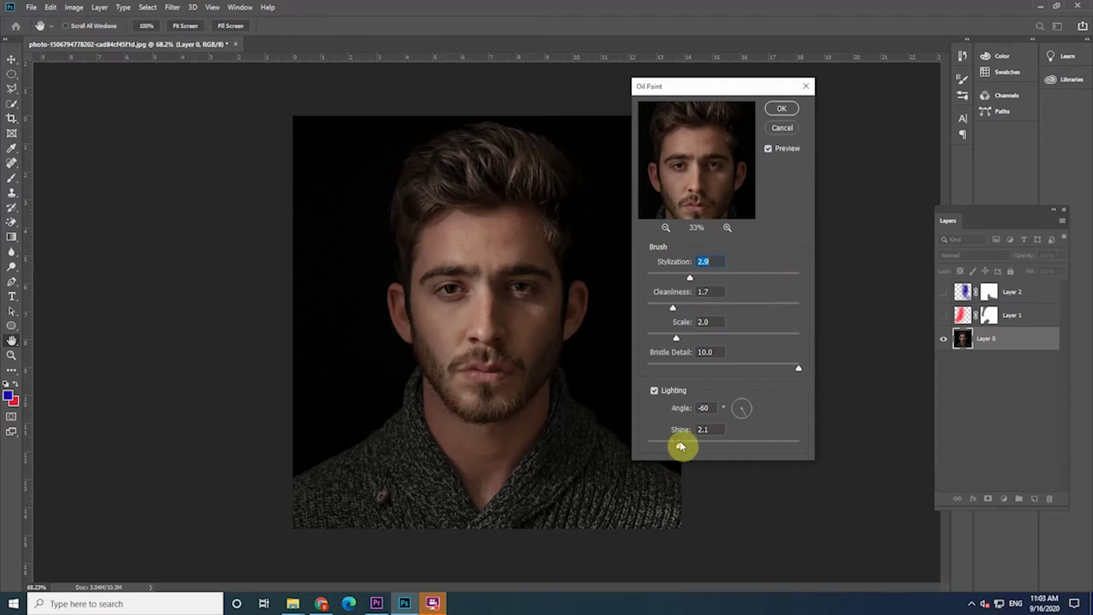
{"action": "left_click", "coordinate": [791, 108]}
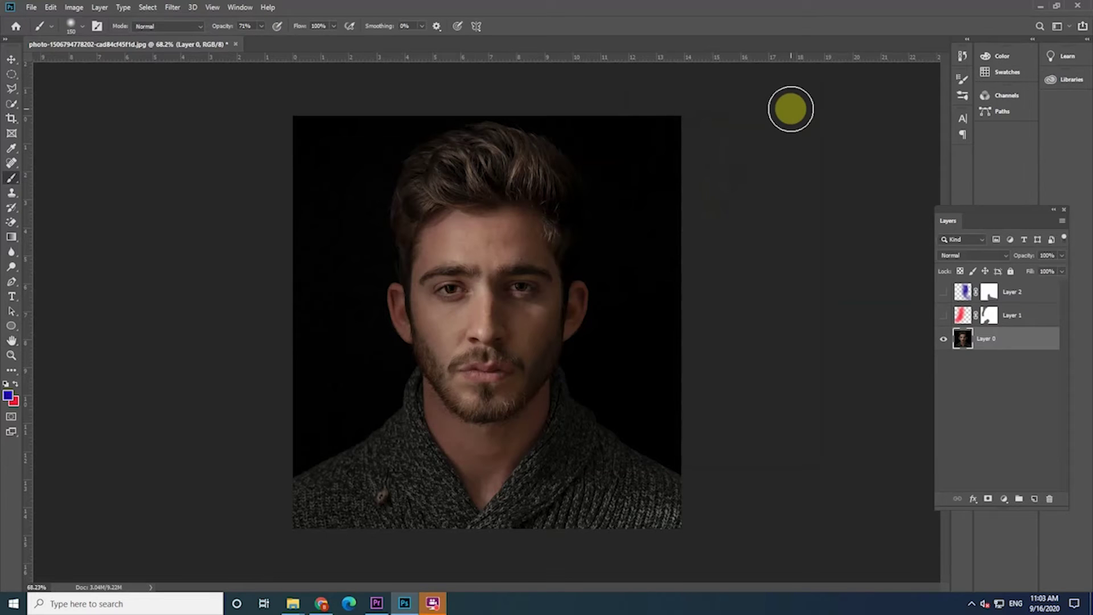
Select the red and blue light layers to bring them back at lower opacity
{"action": "left_click", "coordinate": [1025, 316]}
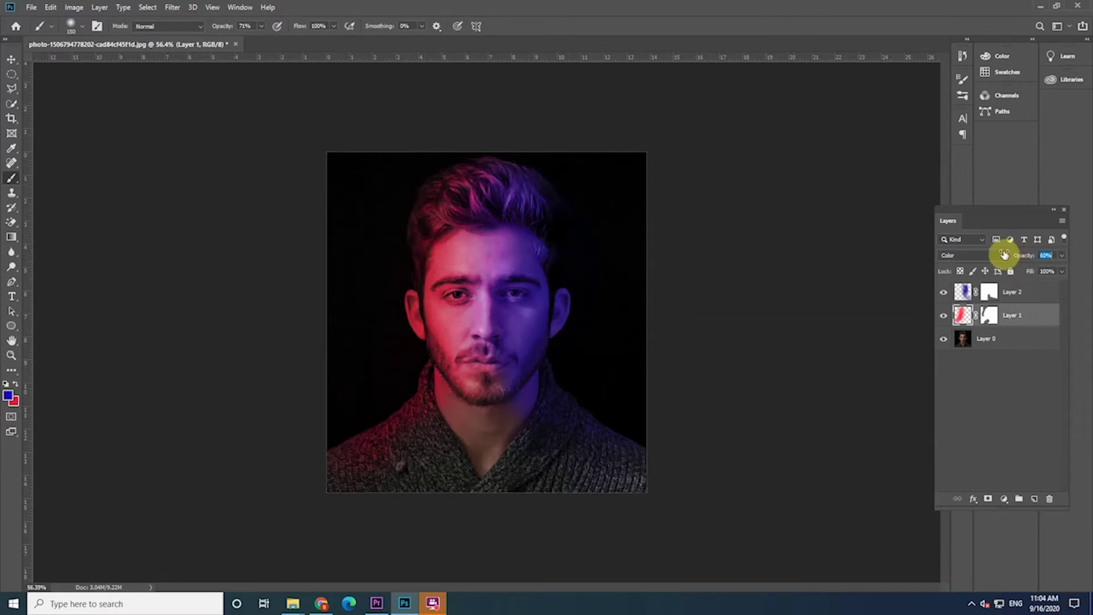
{"action": "left_click", "coordinate": [988, 288]}
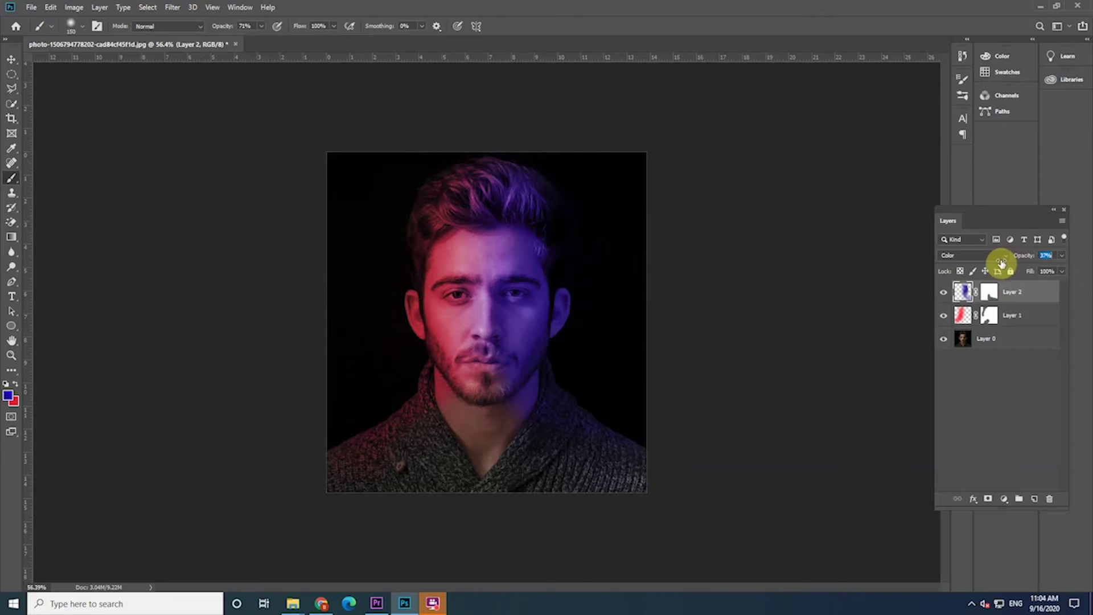
{"action": "scroll", "coordinate": [624, 239], "scroll_direction": "down", "scroll_amount": 3}
Add a Levels adjustment with midtones 0.70 and output 2–247 to darken the portrait
{"action": "scroll", "coordinate": [624, 239], "scroll_direction": "up", "scroll_amount": 1}
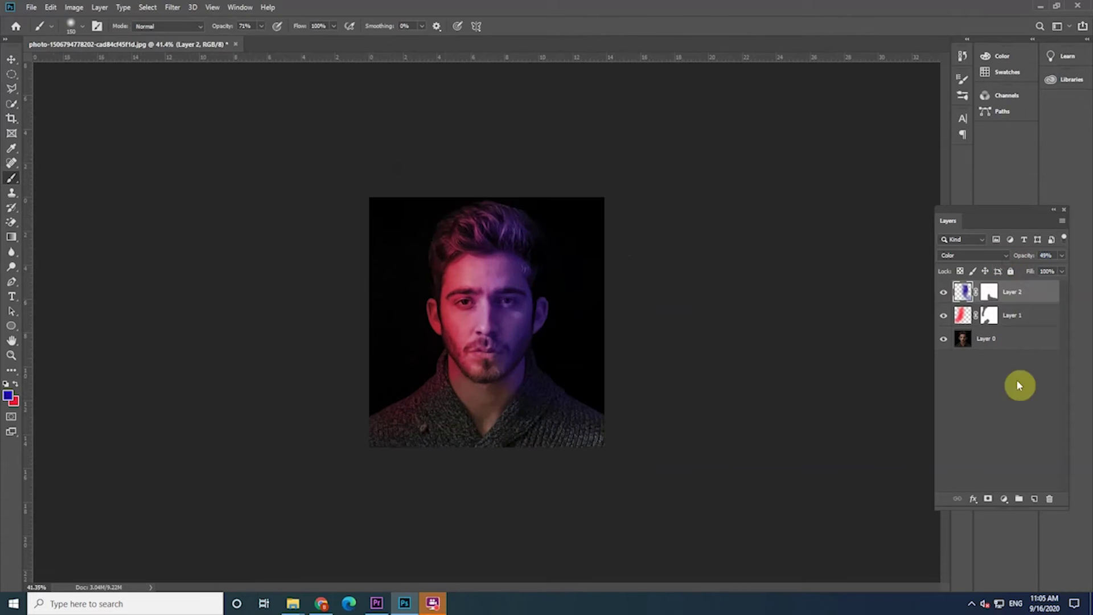
{"action": "left_click", "coordinate": [1004, 498]}
{"action": "left_click", "coordinate": [1019, 346]}
{"action": "left_click_drag", "start_coordinate": [814, 254], "coordinate": [842, 255]}
{"action": "left_click_drag", "start_coordinate": [875, 286], "coordinate": [872, 290]}
{"action": "left_click_drag", "start_coordinate": [753, 287], "coordinate": [754, 286]}
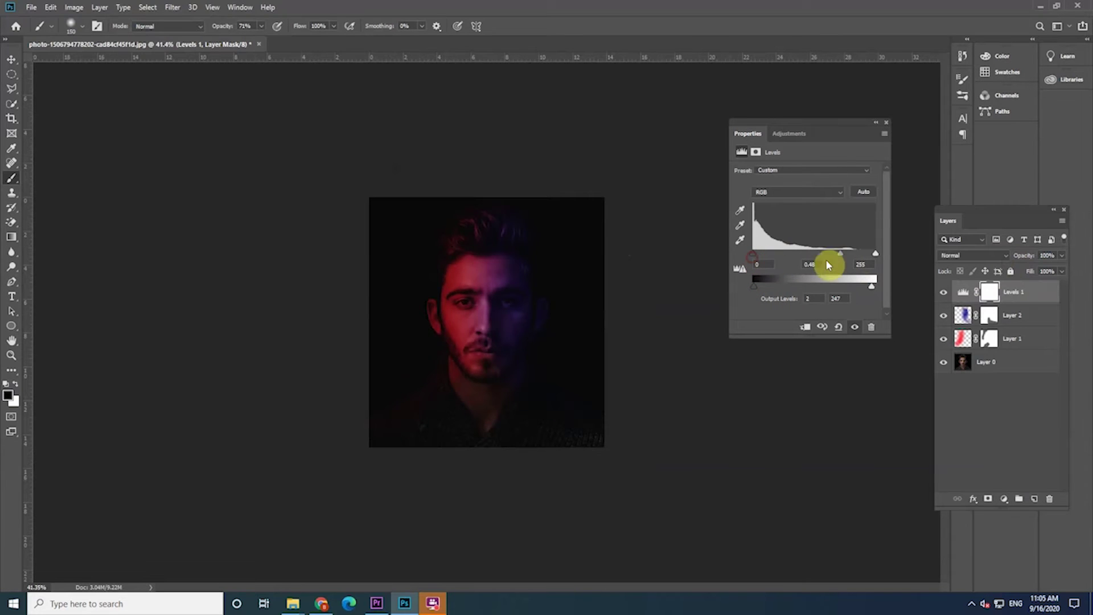
{"action": "left_click_drag", "start_coordinate": [840, 253], "coordinate": [832, 254]}
{"action": "left_click", "coordinate": [886, 122]}
{"action": "mouse_move", "coordinate": [963, 291]}
{"action": "left_mouse_down"}
{"action": "mouse_move", "coordinate": [965, 346]}
{"action": "mouse_move", "coordinate": [967, 294]}
{"action": "left_mouse_up"}
{"action": "scroll", "coordinate": [439, 264], "scroll_direction": "up", "scroll_amount": 5}
Add a Curves adjustment above Layer 0, bending the curve up to brighten the photo
{"action": "left_click", "coordinate": [1005, 362]}
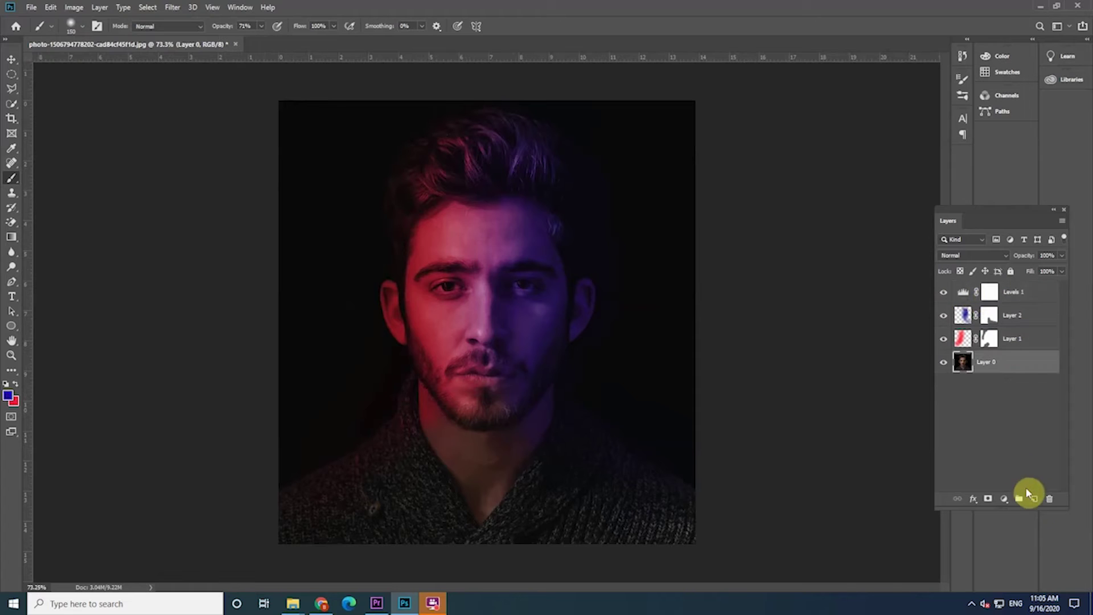
{"action": "left_click", "coordinate": [1004, 499]}
{"action": "left_click", "coordinate": [1023, 352]}
{"action": "left_click_drag", "start_coordinate": [800, 126], "coordinate": [756, 149]}
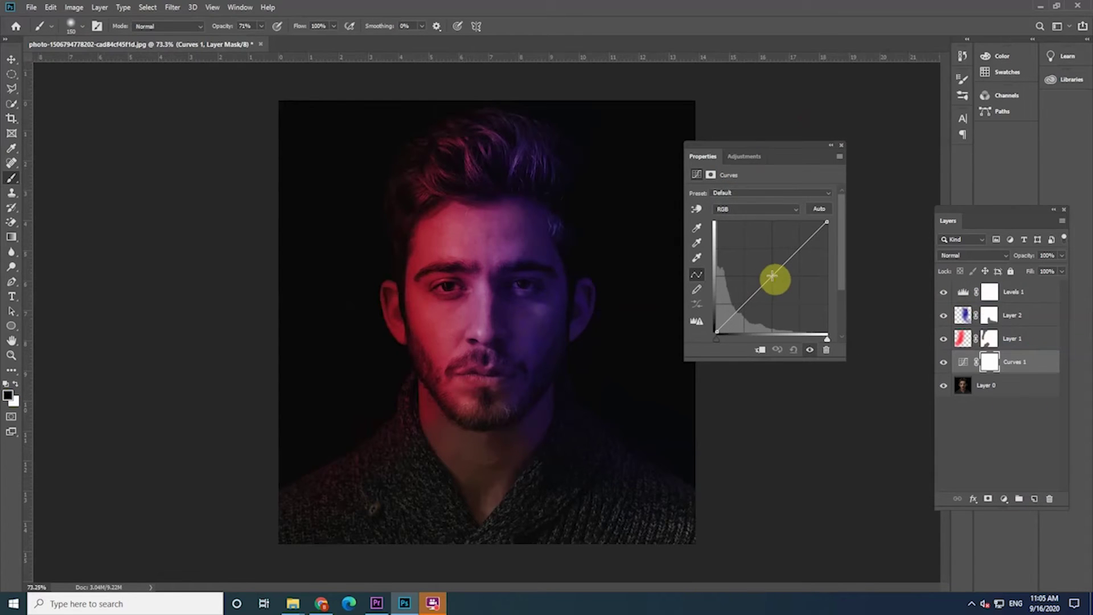
{"action": "left_click_drag", "start_coordinate": [765, 283], "coordinate": [763, 274]}
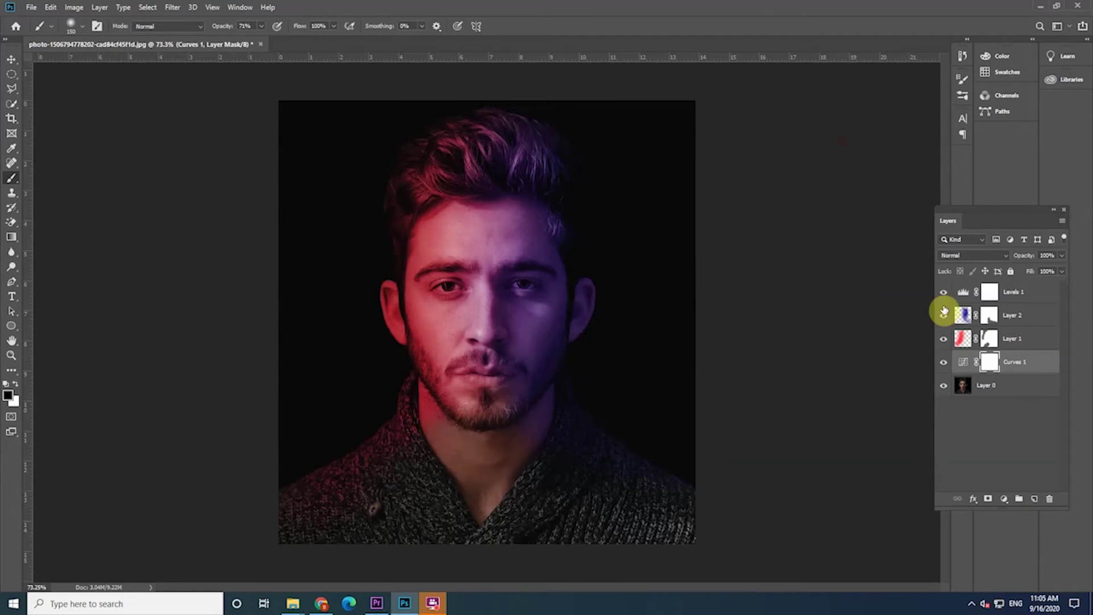
Retune the Levels midtones to 0.60 to darken the face
{"action": "left_click", "coordinate": [961, 292]}
{"action": "left_click_drag", "start_coordinate": [786, 279], "coordinate": [794, 280]}
{"action": "left_click", "coordinate": [841, 146]}
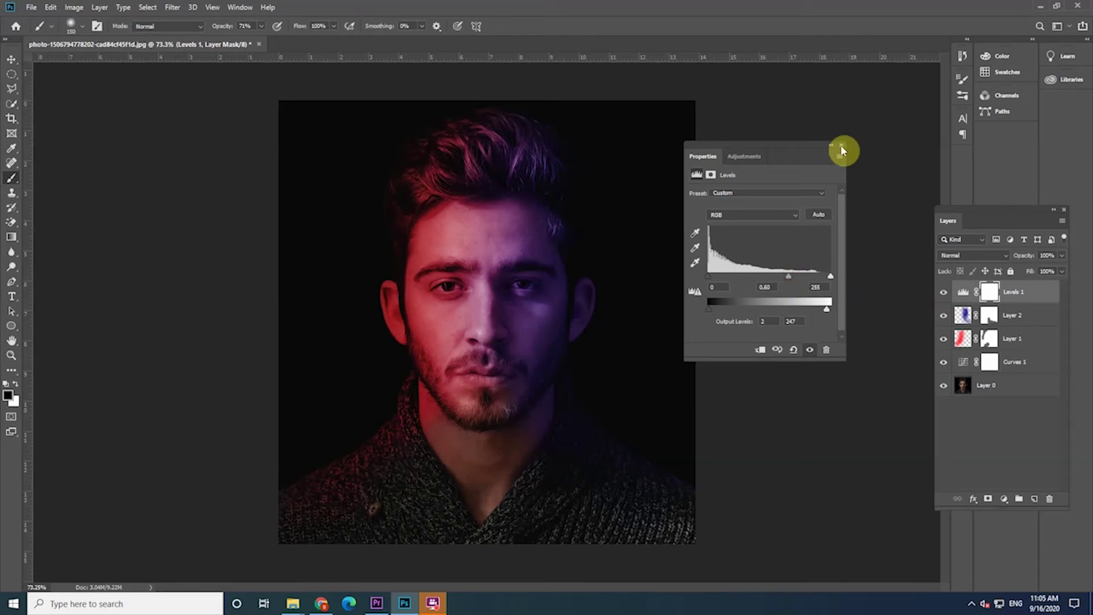
Crop the portrait shorter by pulling up the bottom edge, then review the Curves settings
{"action": "key", "text": "ctrl+minus"}
{"action": "key", "text": "ctrl+minus"}
{"action": "key", "text": "ctrl+plus"}
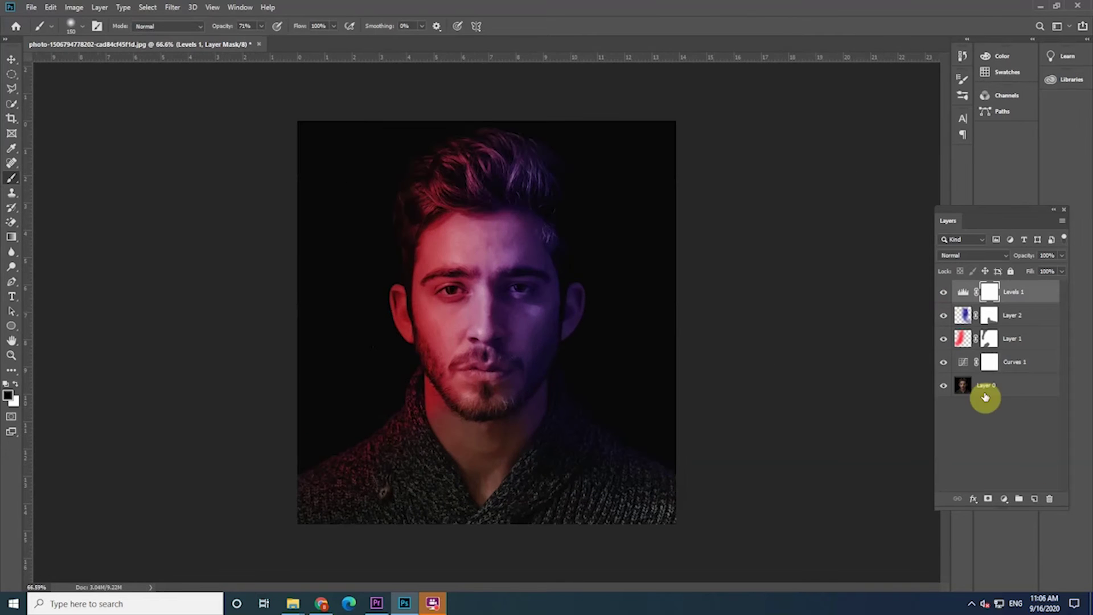
{"action": "key", "text": "c"}
{"action": "left_click_drag", "start_coordinate": [487, 522], "coordinate": [487, 493]}
{"action": "left_click", "coordinate": [596, 26]}
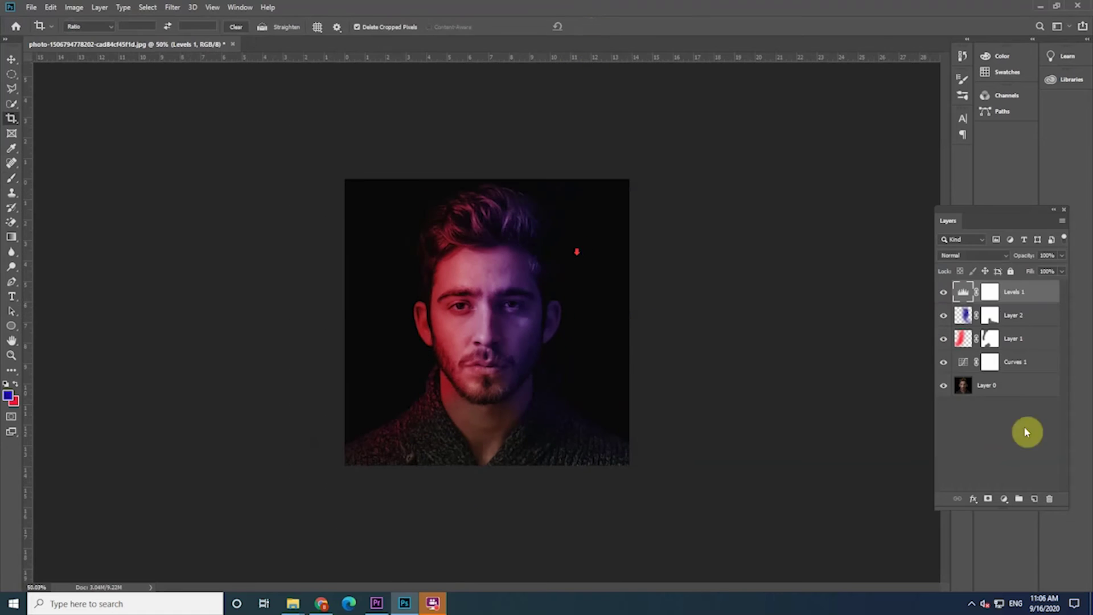
{"action": "double_click", "coordinate": [966, 361]}
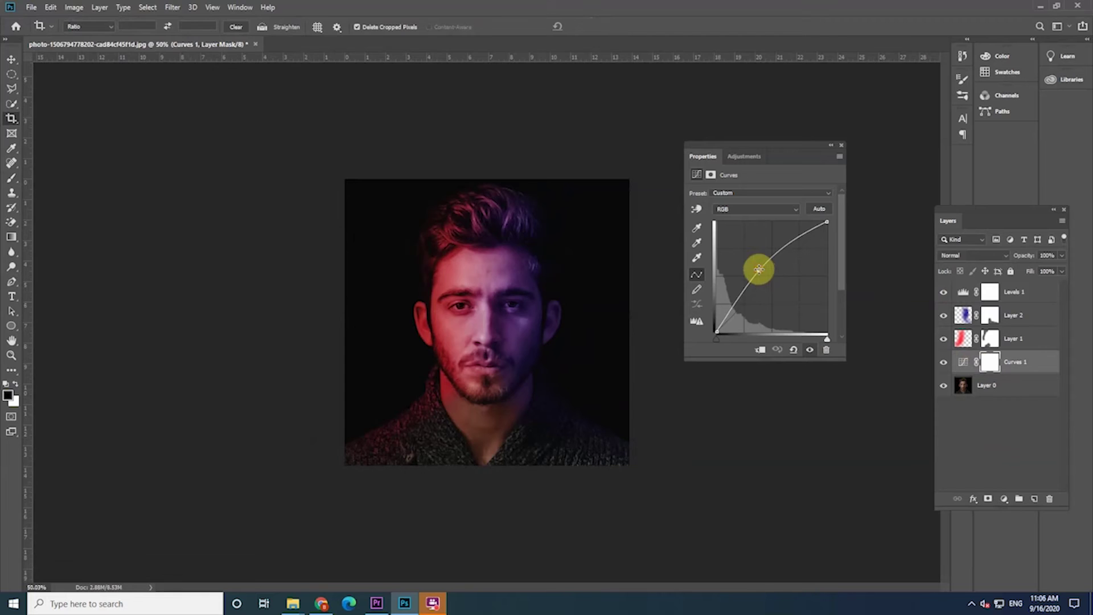
{"action": "left_click", "coordinate": [845, 151]}
{"action": "scroll", "coordinate": [653, 265], "scroll_direction": "up", "scroll_amount": 2}
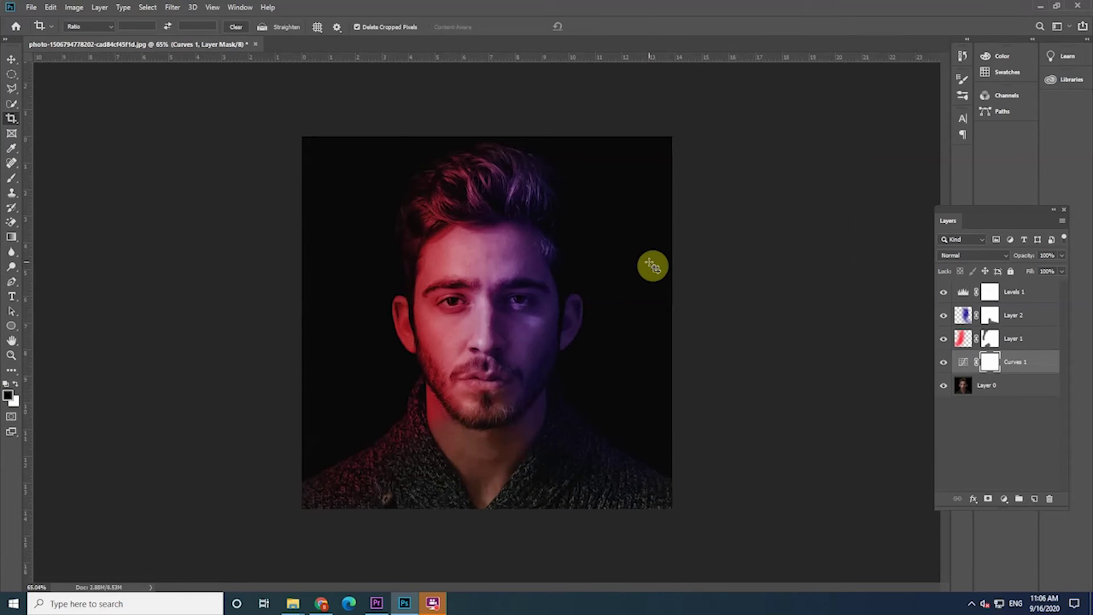
Add a new layer above Layer 1 and paint blue over the red-side iris
{"action": "scroll", "coordinate": [449, 341], "scroll_direction": "up", "scroll_amount": 2}
{"action": "left_click", "coordinate": [1008, 339]}
{"action": "left_click", "coordinate": [1034, 499]}
{"action": "scroll", "coordinate": [466, 313], "scroll_direction": "up", "scroll_amount": 4}
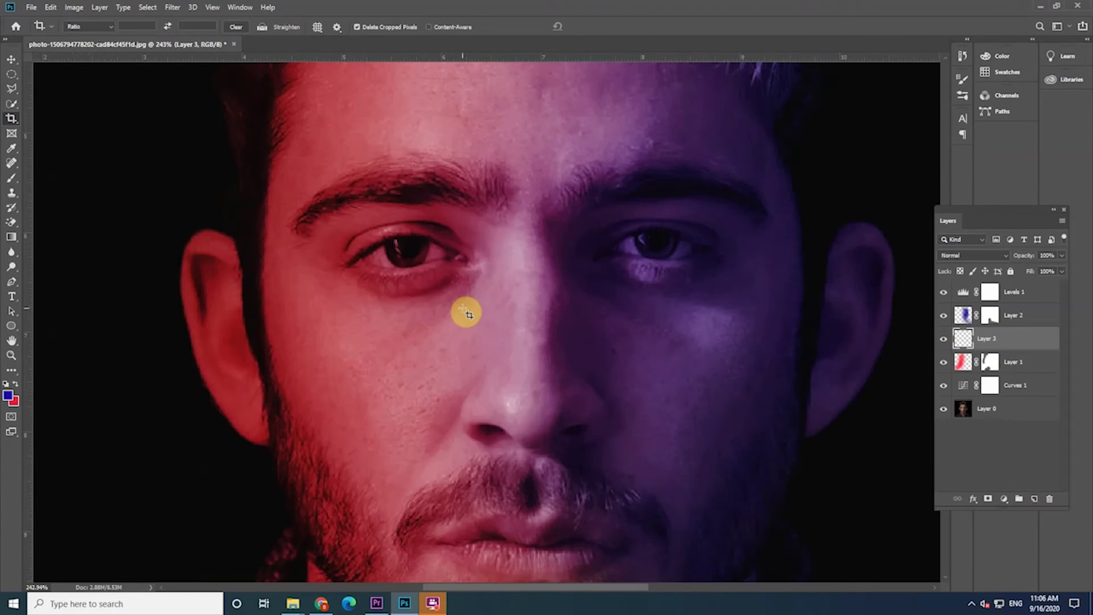
{"action": "key", "text": "b"}
{"action": "key", "text": "bracketleft"}
{"action": "key", "text": "bracketleft"}
{"action": "key", "text": "bracketleft"}
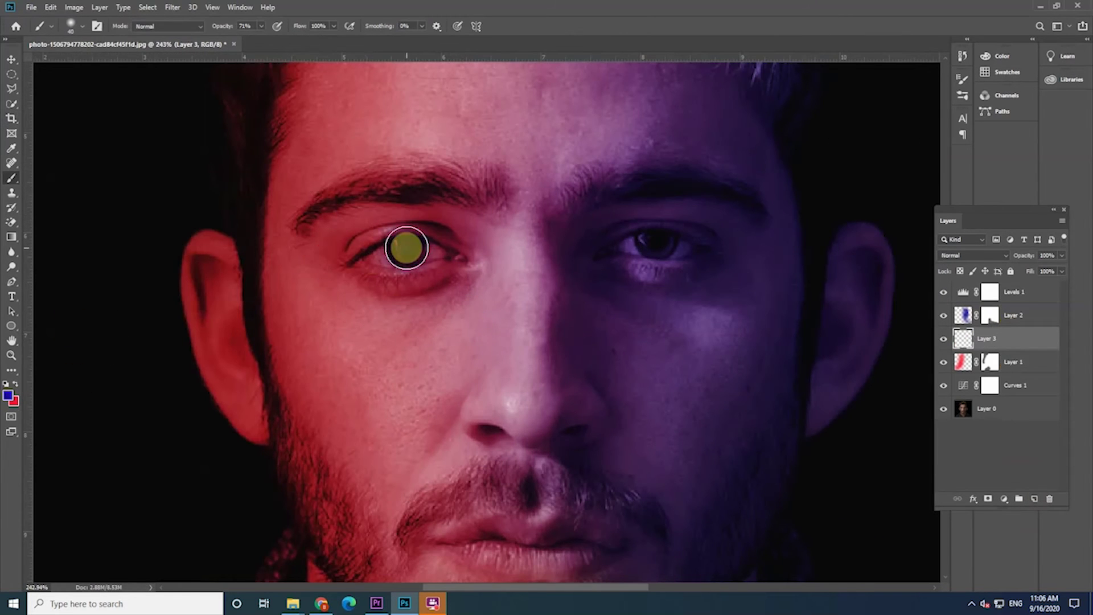
{"action": "left_click", "coordinate": [407, 247]}
Shrink the blue eye paint to fit the iris and blend it as Overlay
{"action": "left_click", "coordinate": [973, 255]}
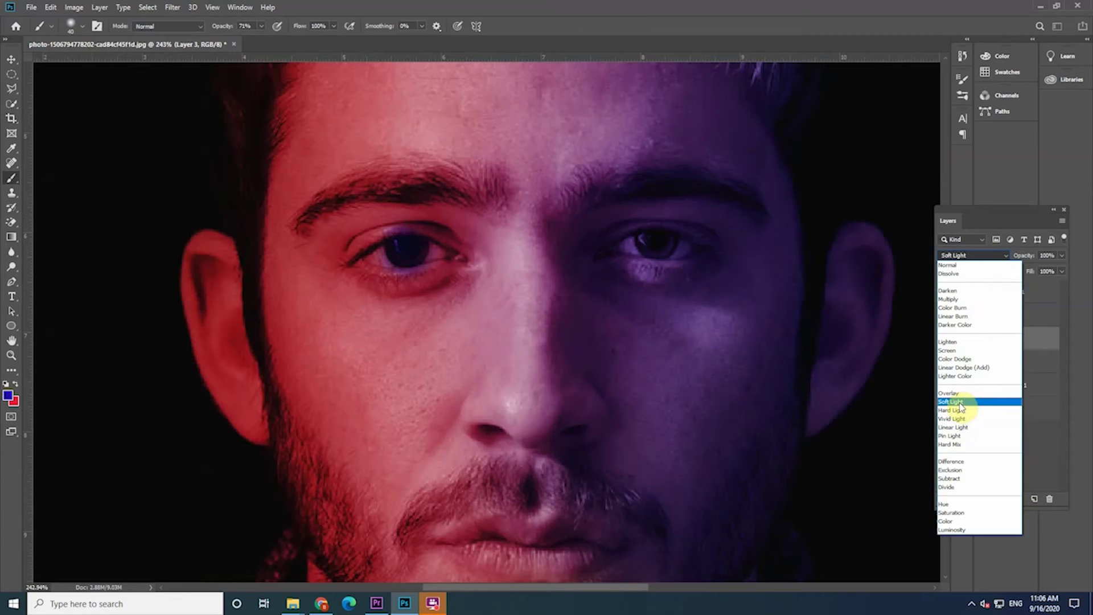
{"action": "left_click", "coordinate": [959, 419]}
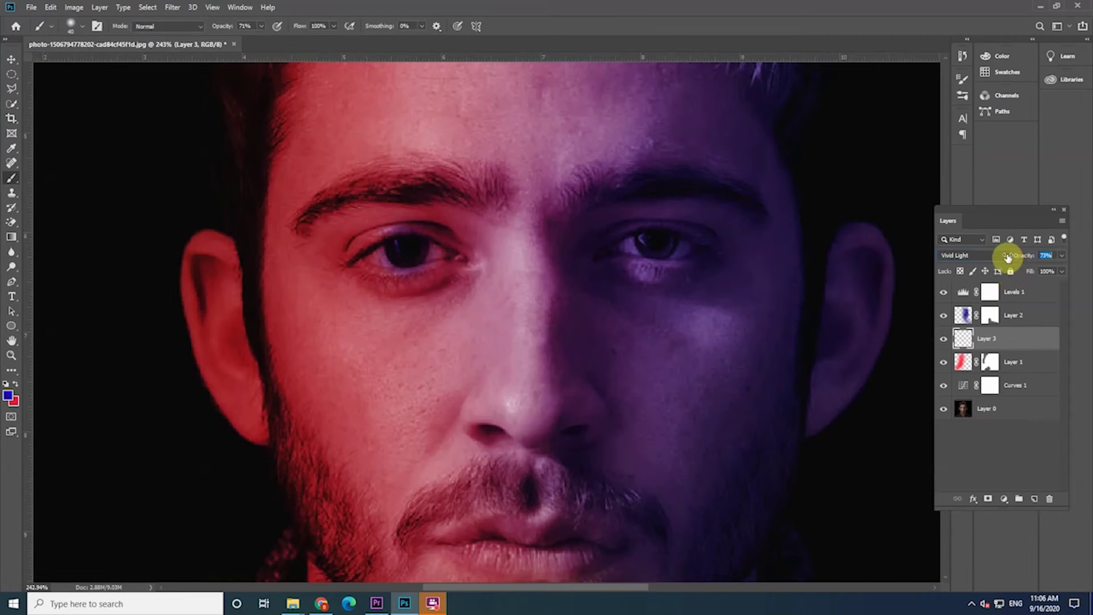
{"action": "key", "text": "ctrl+t"}
{"action": "left_click_drag", "start_coordinate": [513, 210], "coordinate": [439, 217]}
{"action": "left_click", "coordinate": [974, 255]}
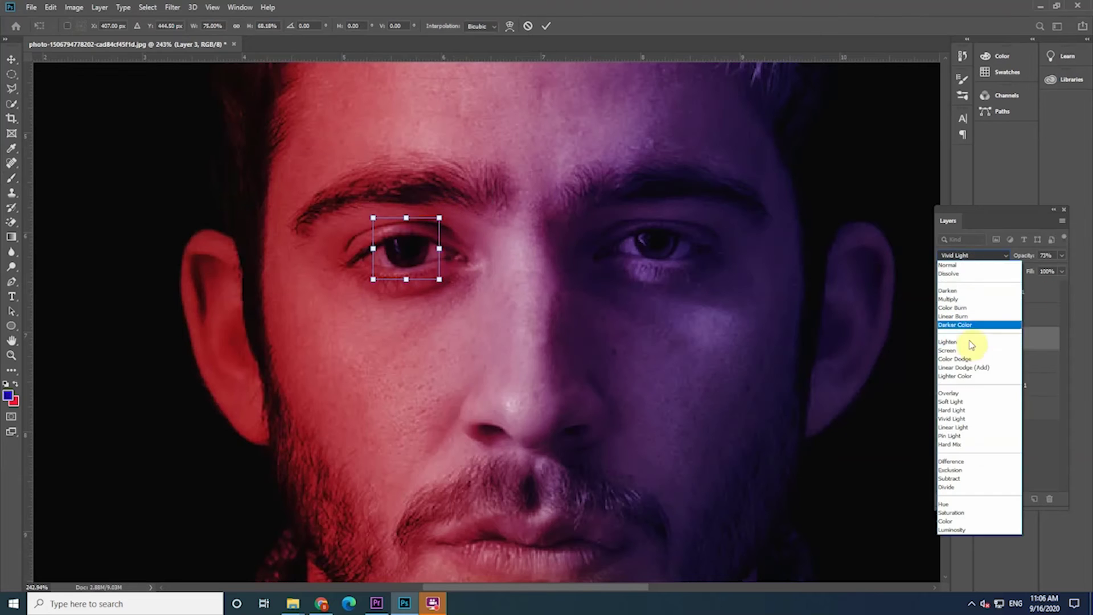
{"action": "left_click", "coordinate": [958, 392]}
{"action": "key", "text": "Return"}
Fit the image in view and add an empty layer above Layer 2
{"action": "key", "text": "ctrl+0"}
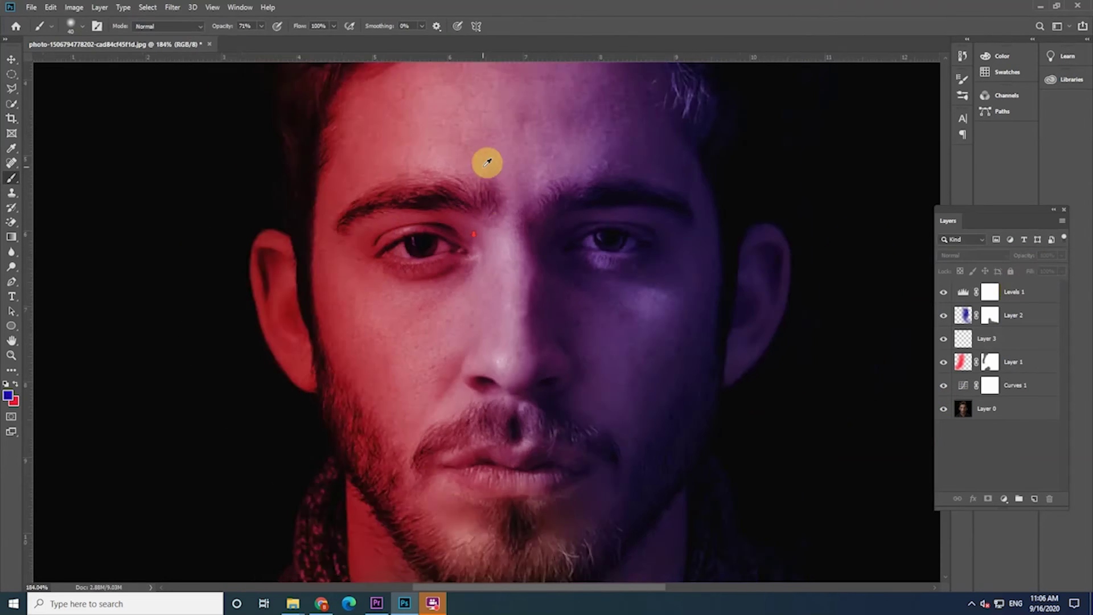
{"action": "key", "text": "b"}
{"action": "left_click", "coordinate": [1035, 499]}
Paint red over the purple-side iris on Layer 4
{"action": "left_click", "coordinate": [15, 383]}
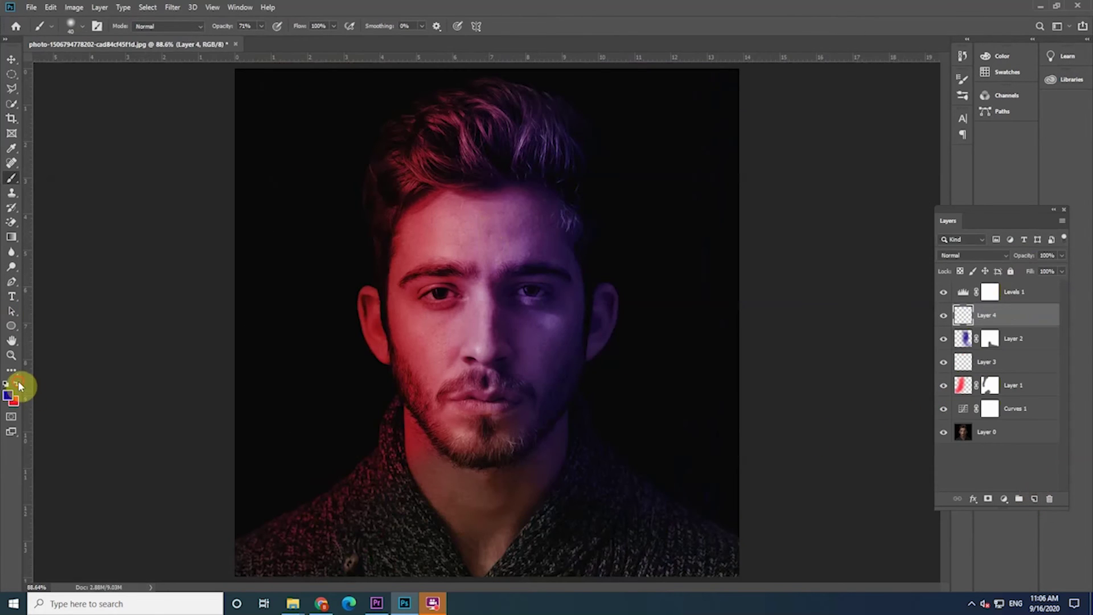
{"action": "scroll", "coordinate": [535, 291], "scroll_direction": "up", "scroll_amount": 3}
{"action": "scroll", "coordinate": [541, 285], "scroll_direction": "up", "scroll_amount": 3}
{"action": "left_click_drag", "start_coordinate": [474, 239], "coordinate": [467, 227]}
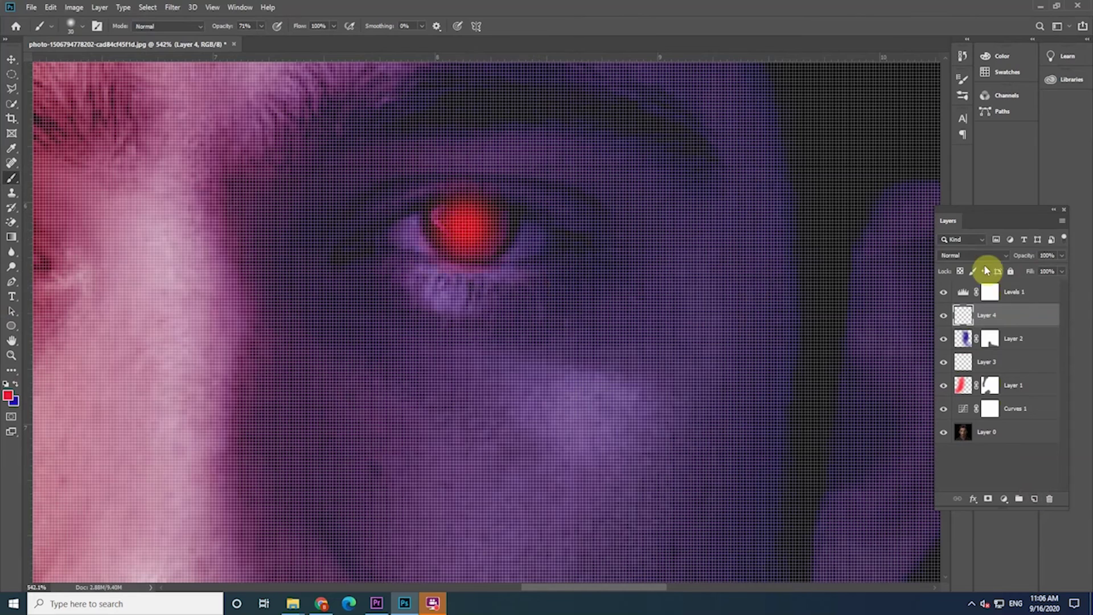
Try Vivid Light on the red eye layer, lower its opacity and resize the glow
{"action": "left_click", "coordinate": [979, 256]}
{"action": "left_click", "coordinate": [952, 419]}
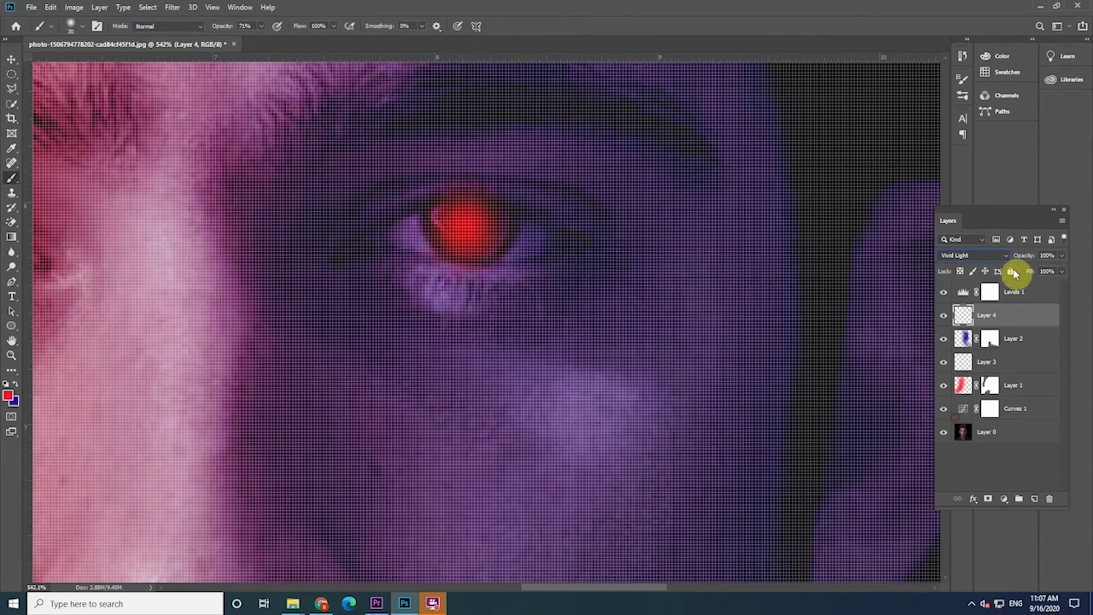
{"action": "left_click_drag", "start_coordinate": [1025, 256], "coordinate": [1007, 259]}
{"action": "key", "text": "ctrl+t"}
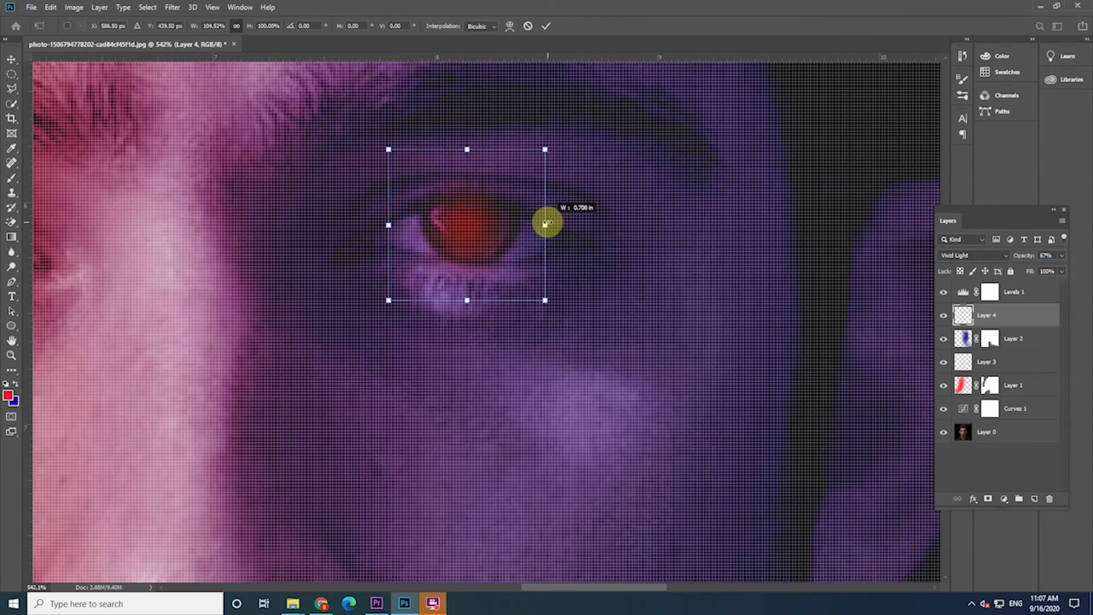
{"action": "left_click", "coordinate": [547, 26]}
Set the red eye layer to Overlay blending at 99% opacity
{"action": "scroll", "coordinate": [526, 216], "scroll_direction": "down", "scroll_amount": 3}
{"action": "scroll", "coordinate": [527, 216], "scroll_direction": "down", "scroll_amount": 2}
{"action": "left_click_drag", "start_coordinate": [1009, 259], "coordinate": [1008, 259]}
{"action": "left_click", "coordinate": [973, 255]}
{"action": "left_click", "coordinate": [962, 433]}
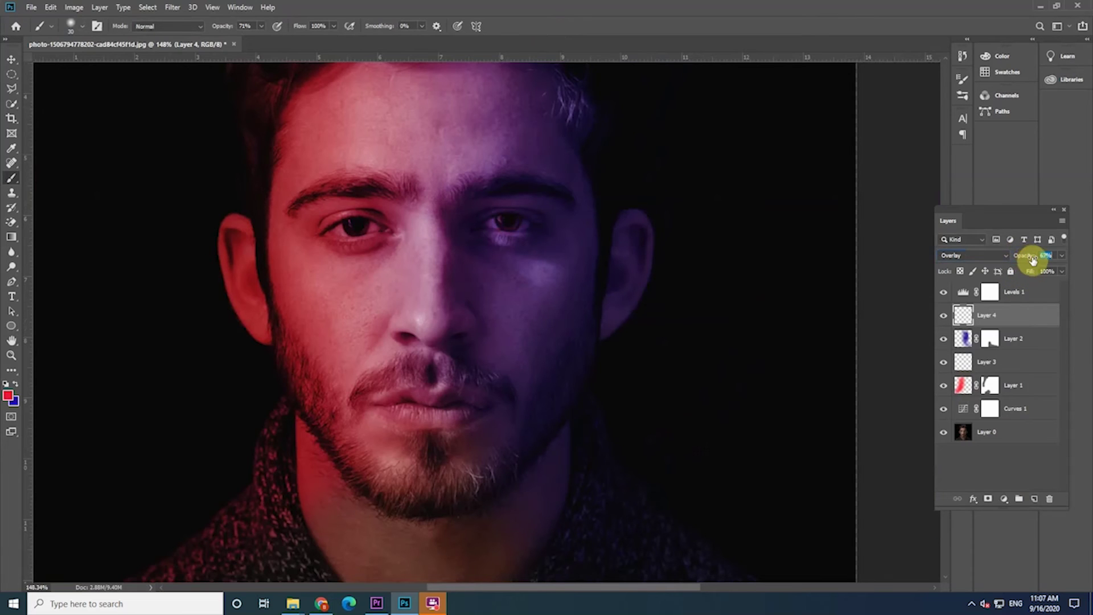
{"action": "left_click", "coordinate": [1044, 272]}
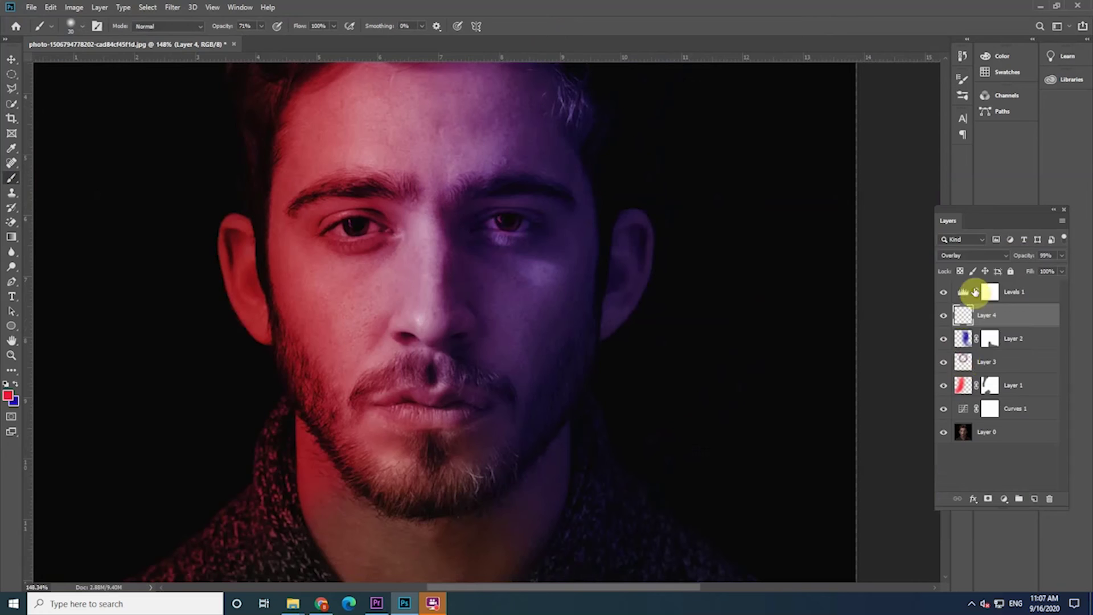
Blend Layer 3's blue eye tint as Lighter Color
{"action": "left_click", "coordinate": [986, 362]}
{"action": "left_click", "coordinate": [973, 255]}
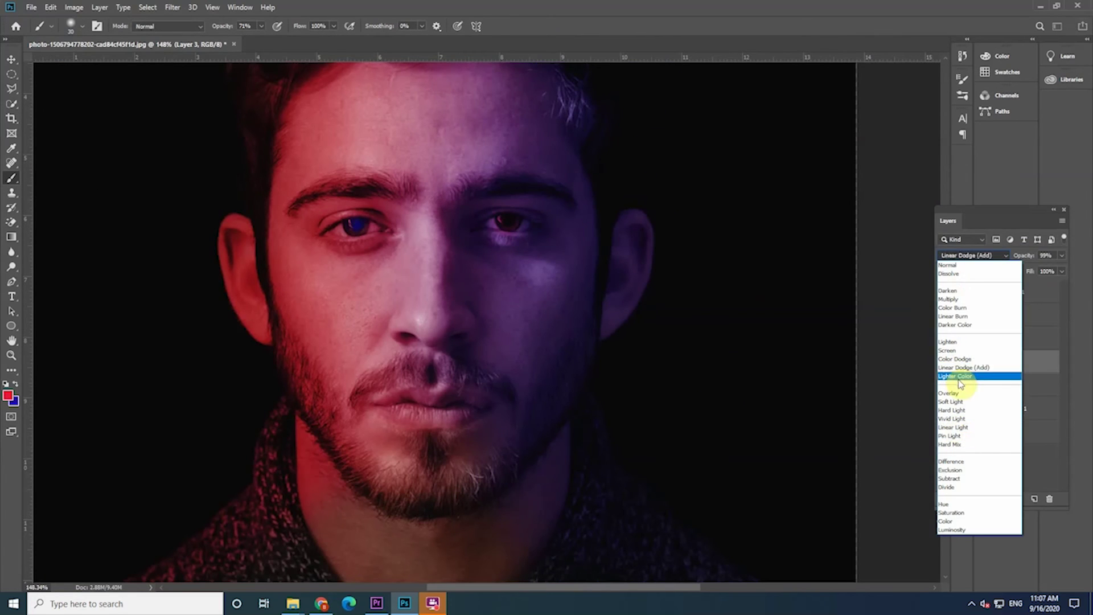
{"action": "left_click", "coordinate": [961, 377]}
{"action": "key", "text": "ctrl+minus"}
{"action": "key", "text": "ctrl+minus"}
{"action": "key", "text": "ctrl+minus"}
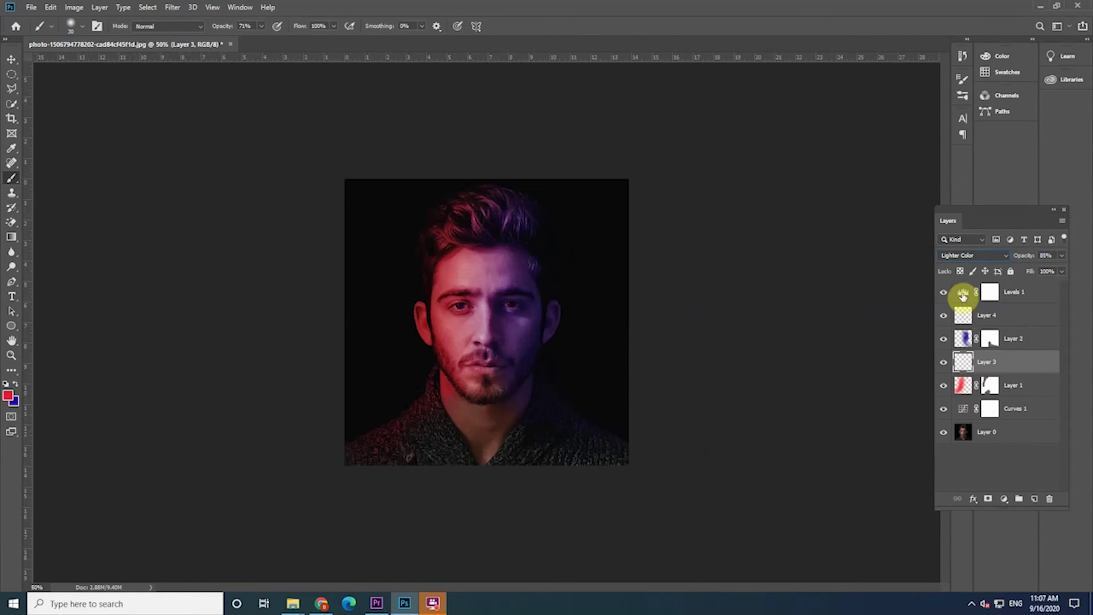
Retune Levels 1 to input white 240 and output highlights 210
{"action": "double_click", "coordinate": [963, 294]}
{"action": "left_click_drag", "start_coordinate": [793, 276], "coordinate": [788, 276]}
{"action": "left_click_drag", "start_coordinate": [831, 308], "coordinate": [802, 314]}
{"action": "left_click_drag", "start_coordinate": [830, 276], "coordinate": [786, 279]}
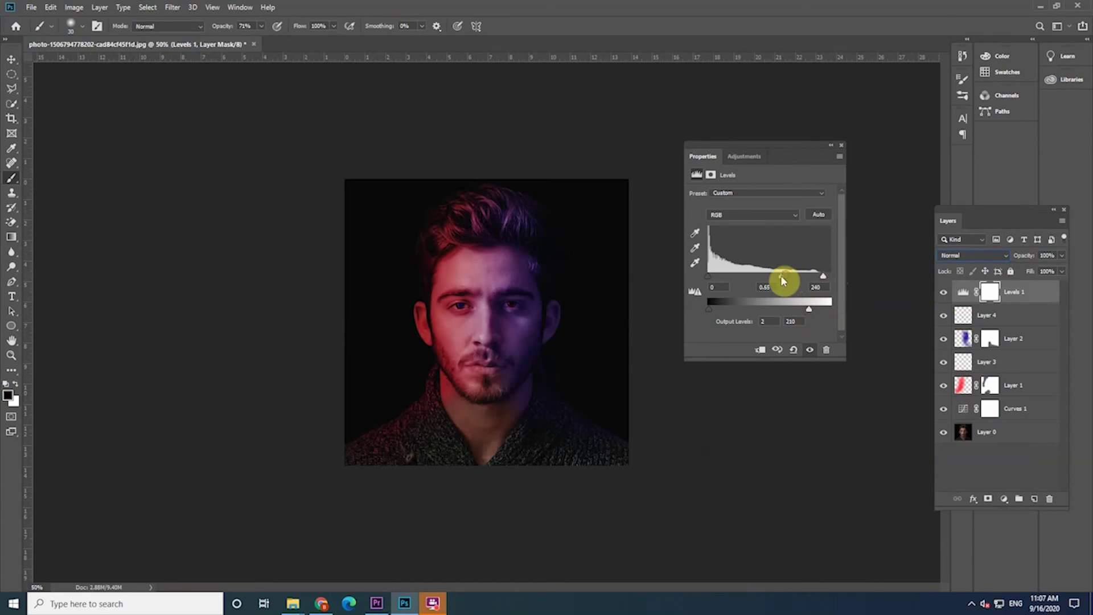
{"action": "left_click", "coordinate": [841, 146]}
{"action": "left_click", "coordinate": [987, 316]}
{"action": "left_click", "coordinate": [1008, 436]}
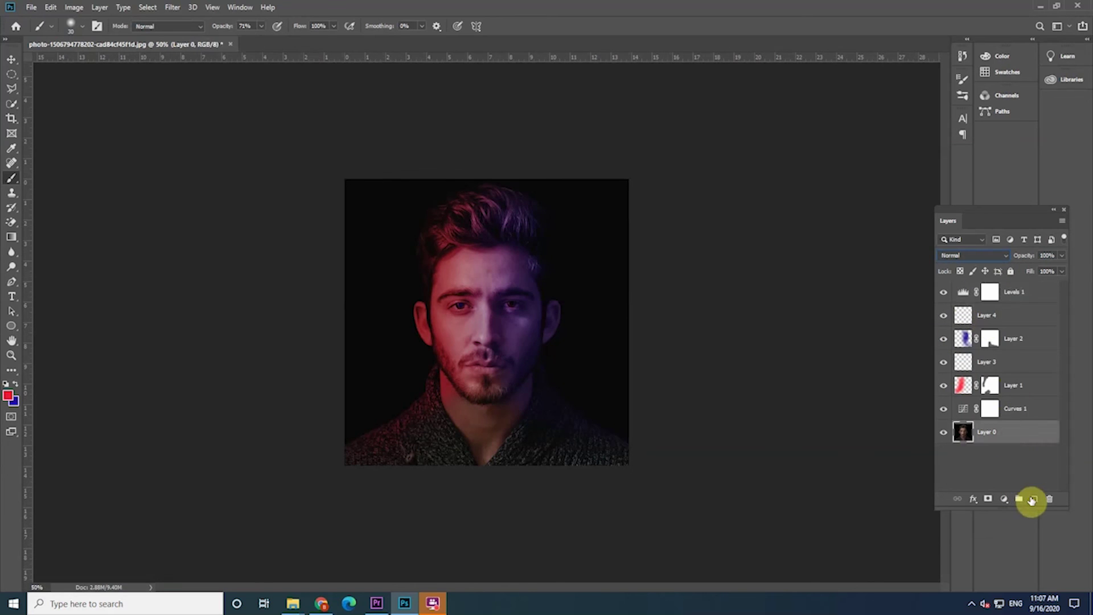
Add a new layer and set up a red Foreground to Transparent gradient
{"action": "left_click", "coordinate": [1035, 498]}
{"action": "left_click", "coordinate": [13, 237]}
{"action": "left_click", "coordinate": [108, 26]}
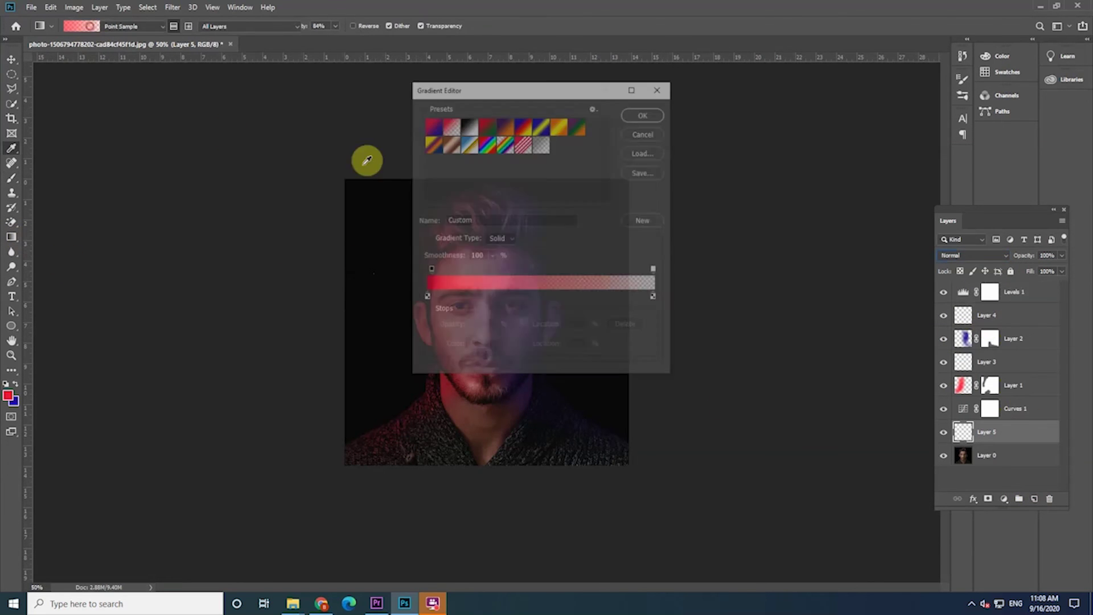
{"action": "left_click", "coordinate": [454, 125]}
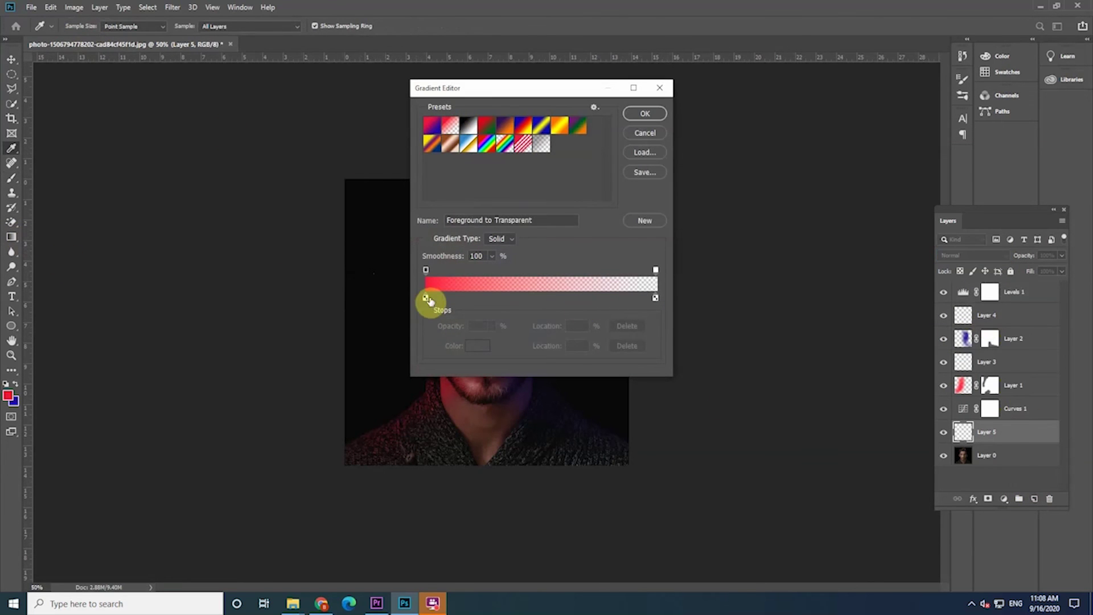
{"action": "double_click", "coordinate": [426, 298]}
{"action": "left_click", "coordinate": [780, 207]}
{"action": "left_click", "coordinate": [868, 141]}
{"action": "left_click", "coordinate": [646, 118]}
Draw the red gradient glow across the portrait, blended Soft Light at 49%
{"action": "left_click_drag", "start_coordinate": [354, 222], "coordinate": [542, 354]}
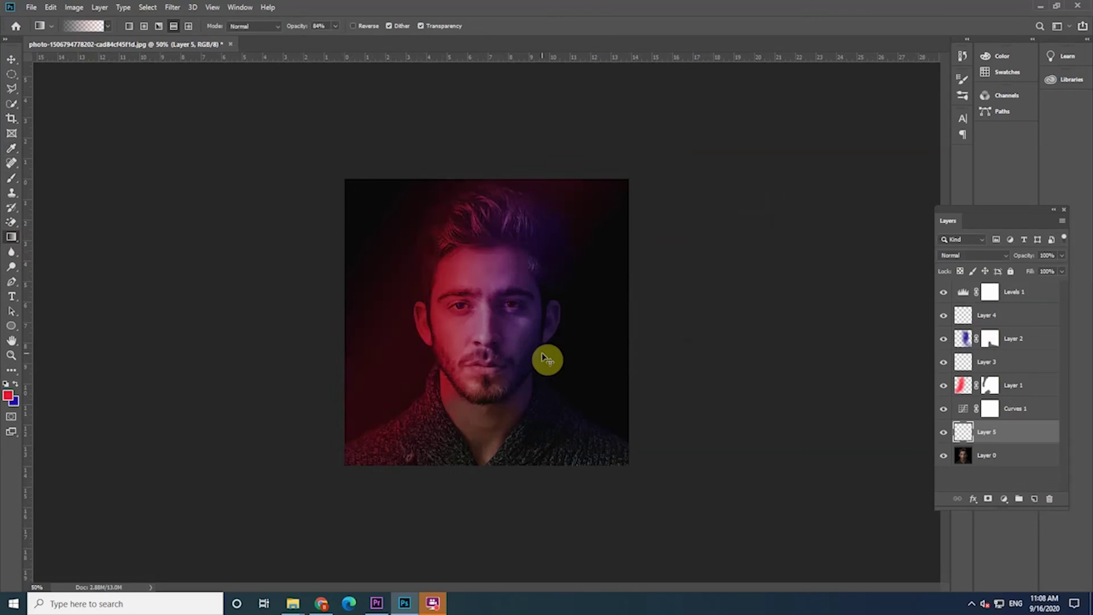
{"action": "left_click_drag", "start_coordinate": [354, 191], "coordinate": [508, 349]}
{"action": "left_click_drag", "start_coordinate": [638, 476], "coordinate": [494, 360]}
{"action": "left_click_drag", "start_coordinate": [338, 434], "coordinate": [400, 424]}
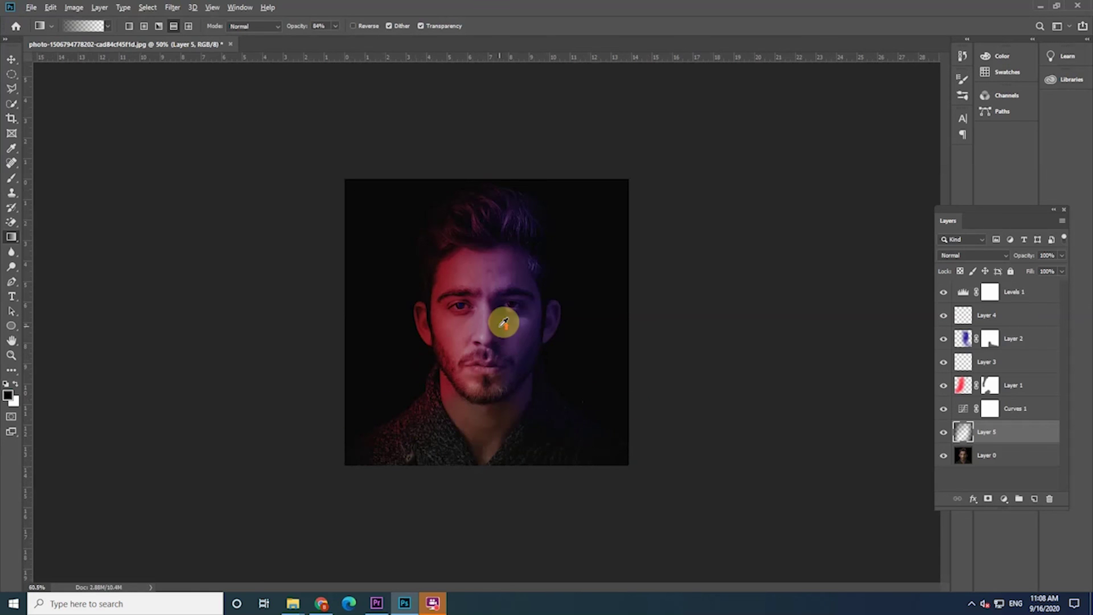
{"action": "left_click", "coordinate": [971, 255]}
{"action": "left_click", "coordinate": [959, 398]}
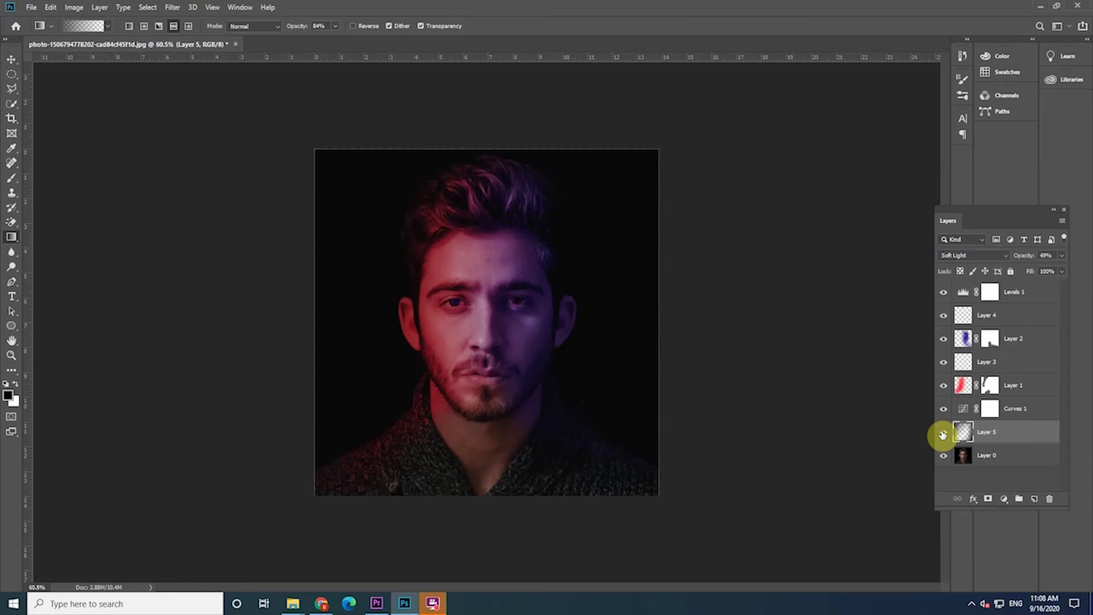
{"action": "scroll", "coordinate": [499, 379], "scroll_direction": "down", "scroll_amount": 2}
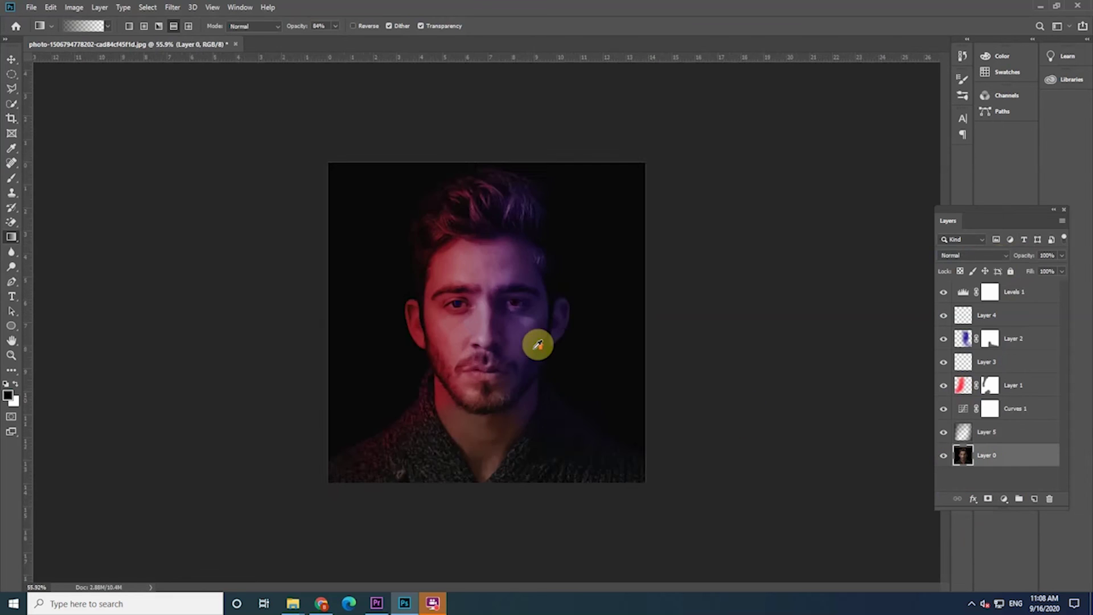